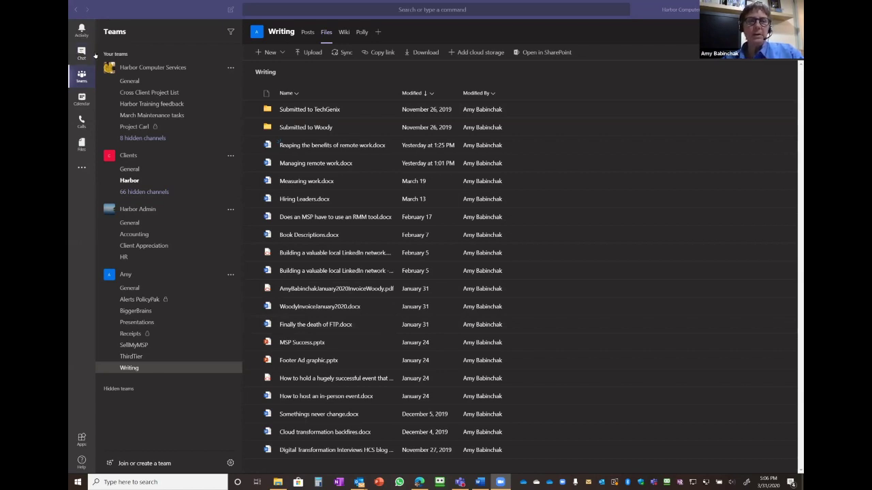
- Look over the work-week calendar and browse the lists of pinned and recent chats
left_click(83, 54)
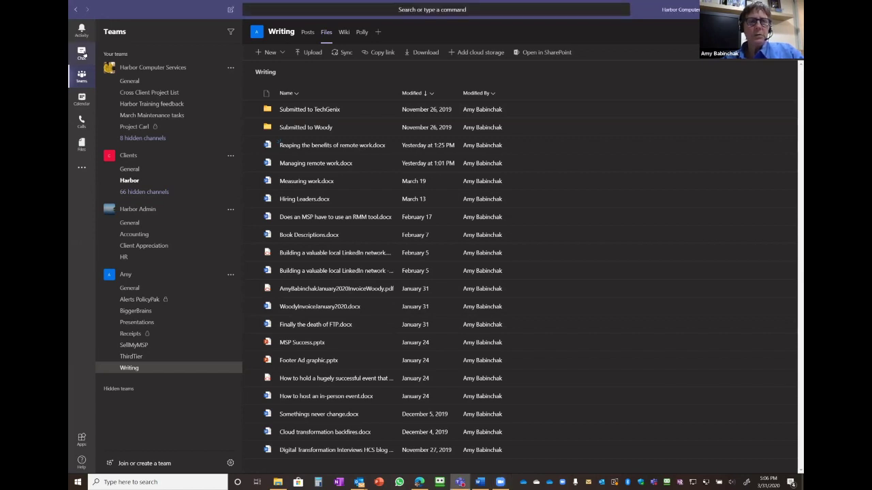
left_click(82, 53)
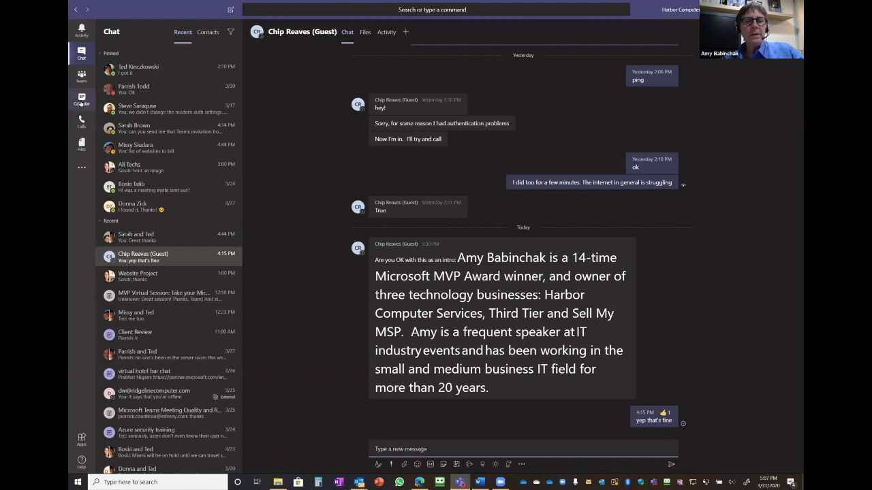
left_click(82, 100)
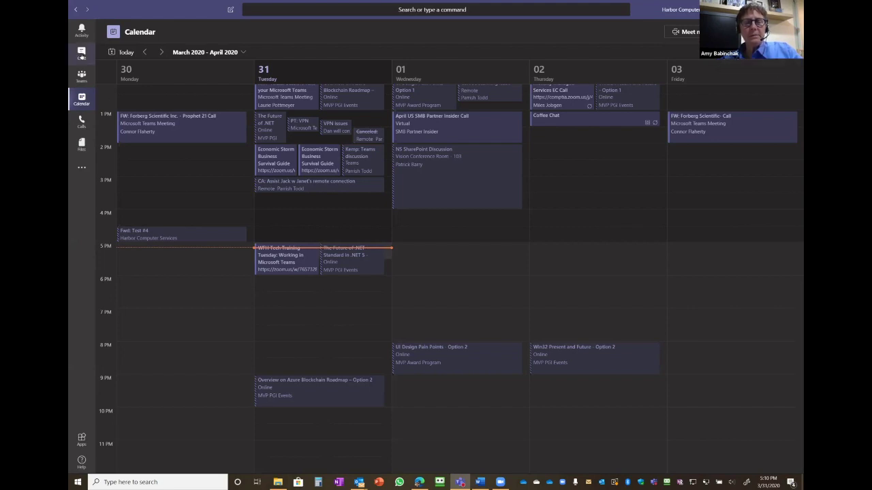
left_click(82, 54)
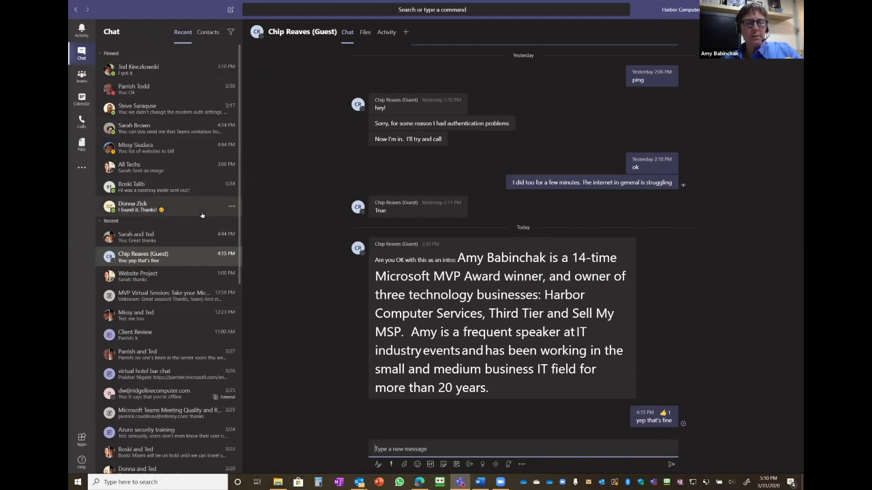
scroll(187, 325, "down", 5)
scroll(187, 325, "up", 5)
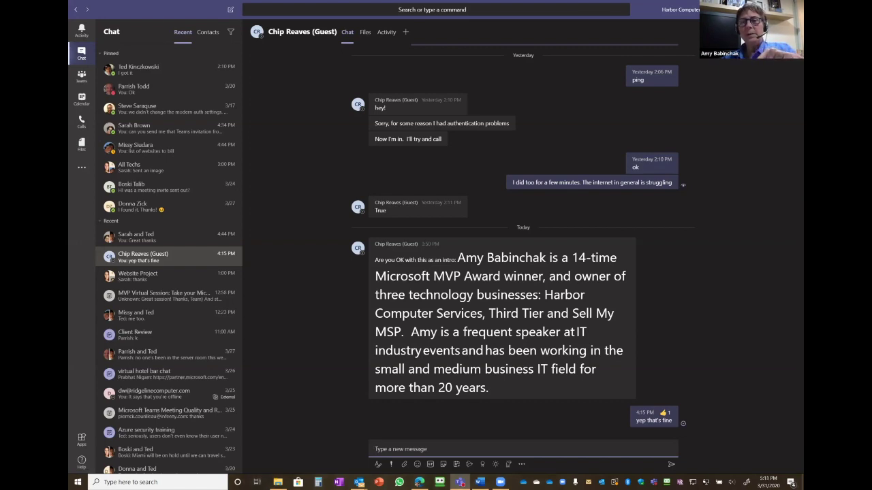
- Review the call answering, voicemail and ringtone options in the Calls settings and close the settings
left_click(792, 10)
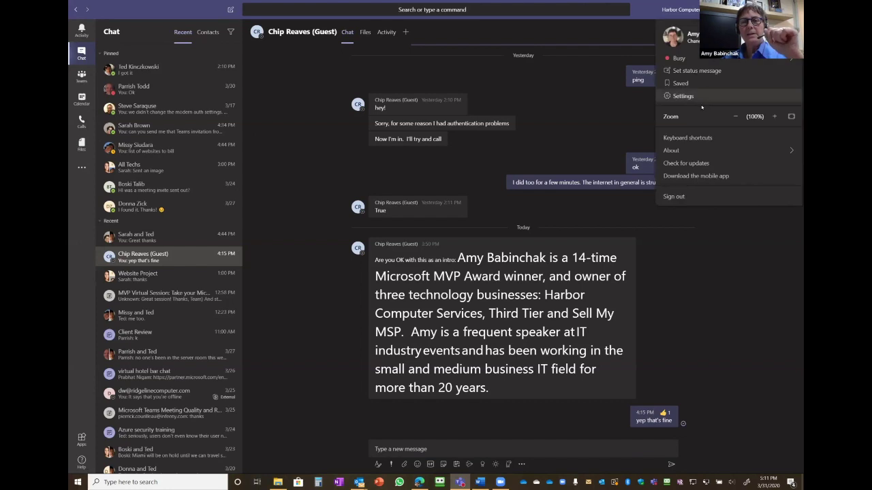
left_click(683, 96)
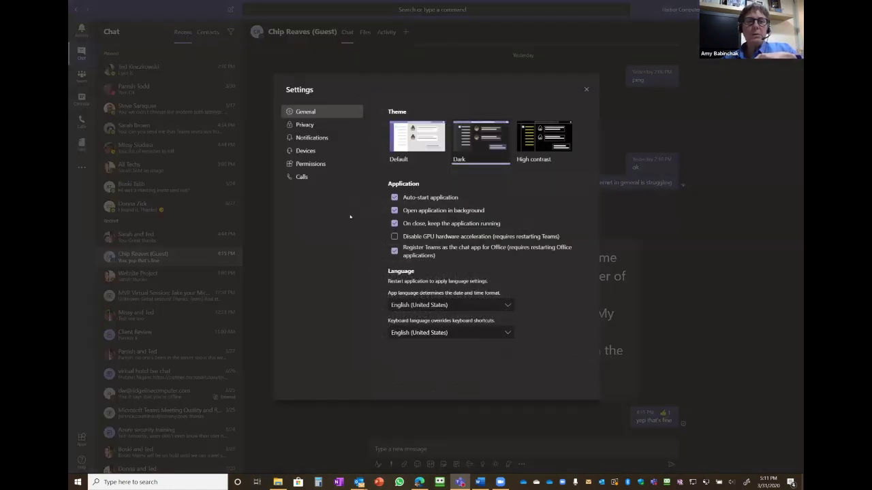
left_click(303, 179)
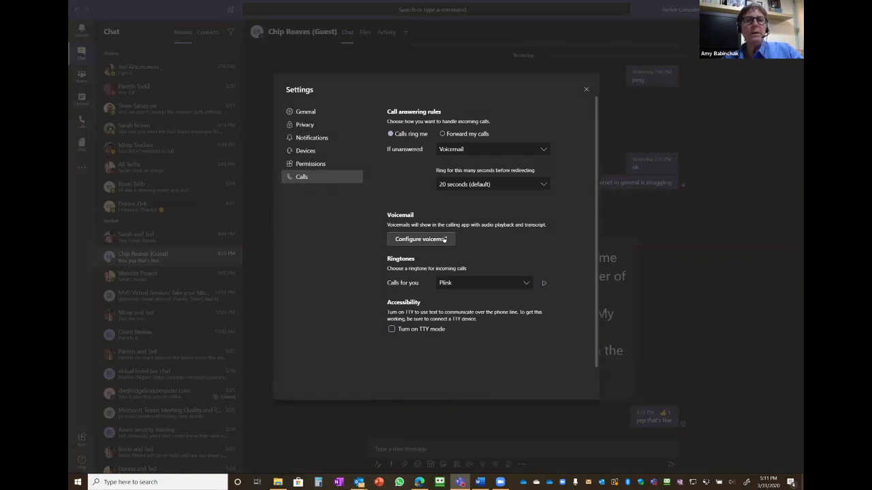
left_click(587, 91)
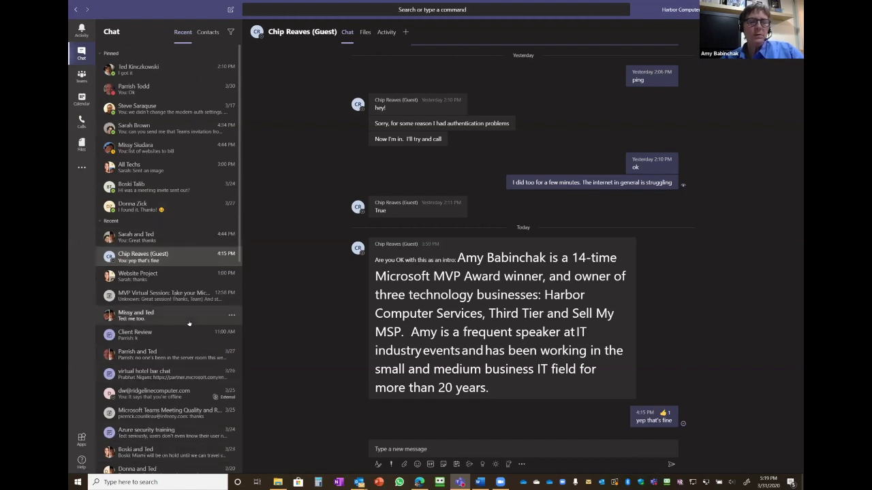
- Pin the selected guest's conversation to the pinned chats
scroll(190, 324, "down", 3)
scroll(190, 323, "up", 3)
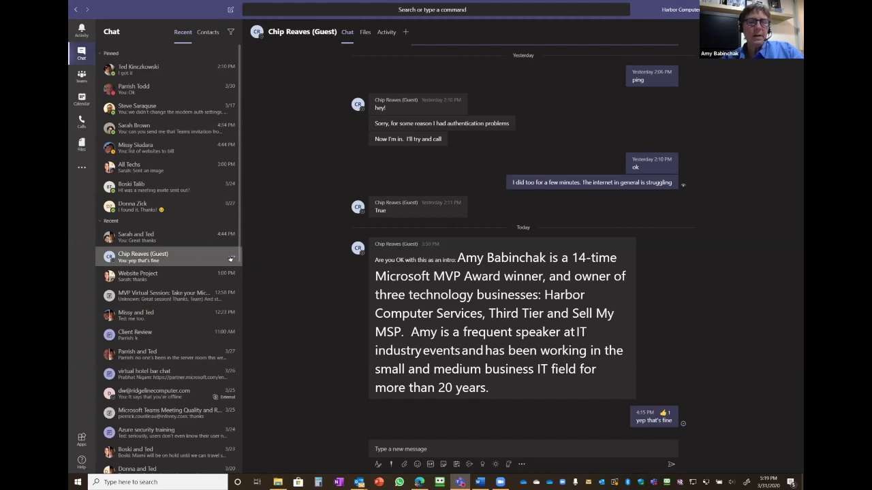
left_click(232, 259)
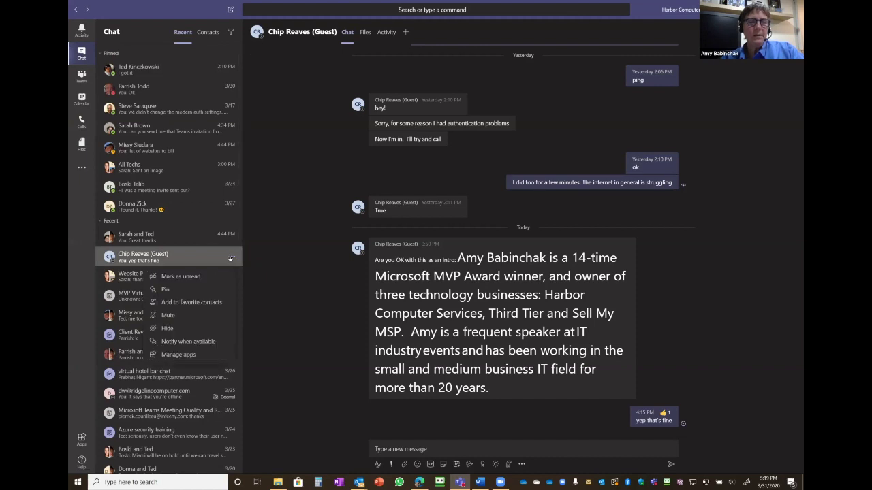
left_click(202, 291)
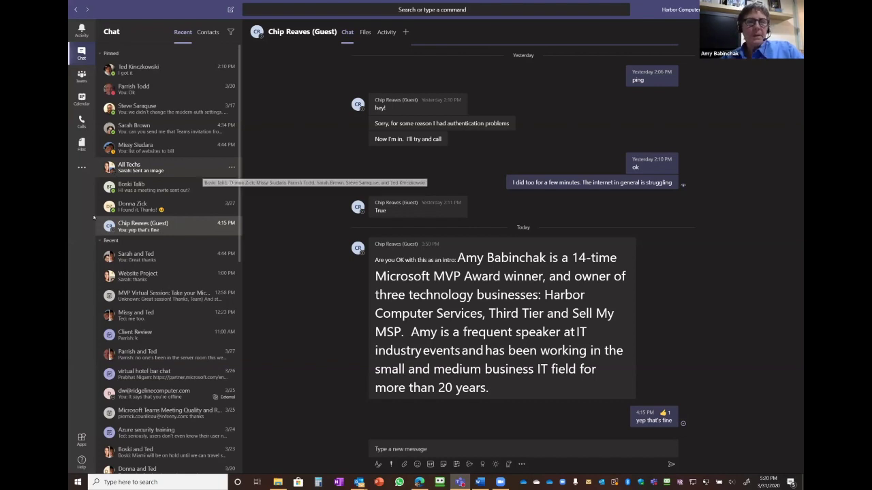
- Look through the posts, files and Tools document library of the Harbor Computer Services team's General channel
left_click(81, 77)
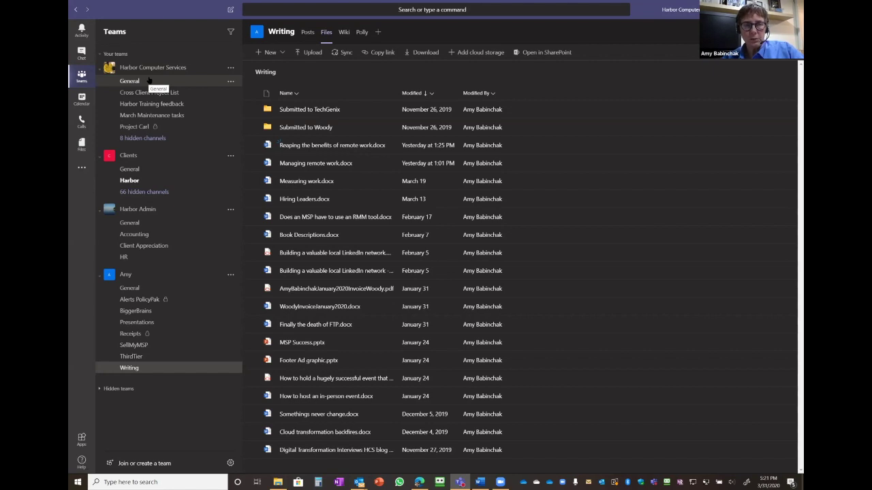
left_click(191, 83)
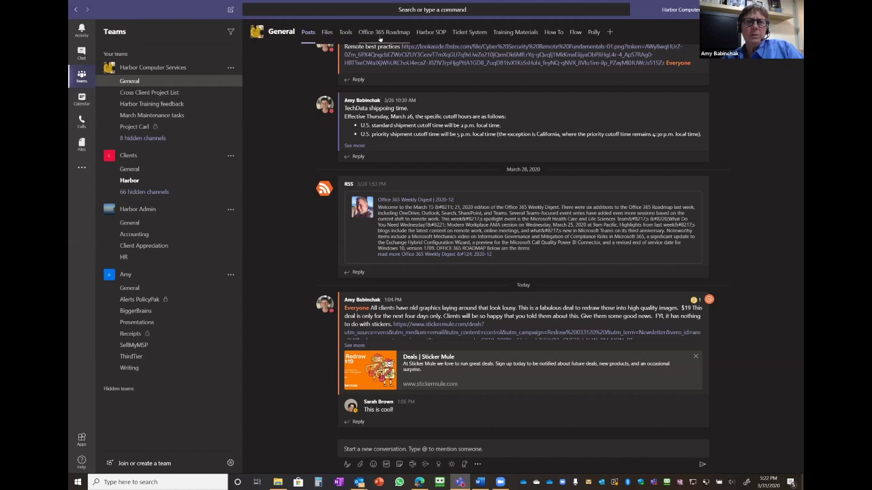
left_click(327, 34)
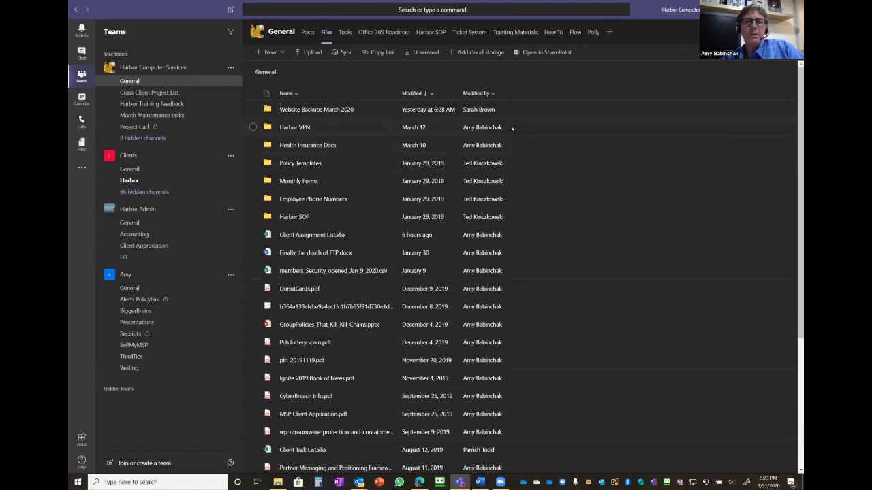
left_click(524, 162)
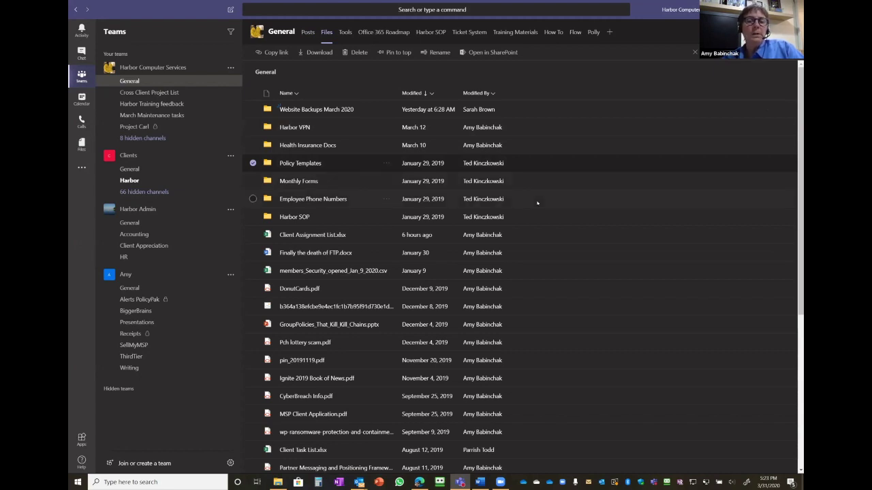
left_click(345, 32)
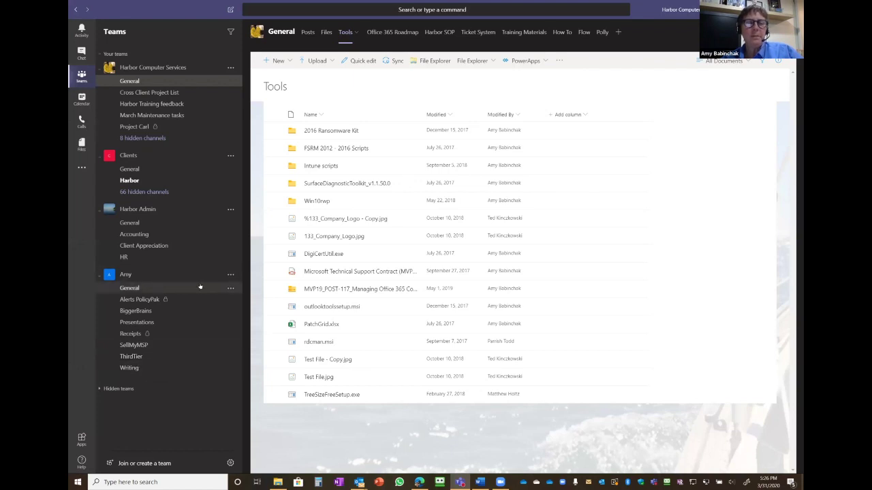
- View the Writing channel's files, check the matching synced folder in File Explorer, and return to Teams
left_click(129, 368)
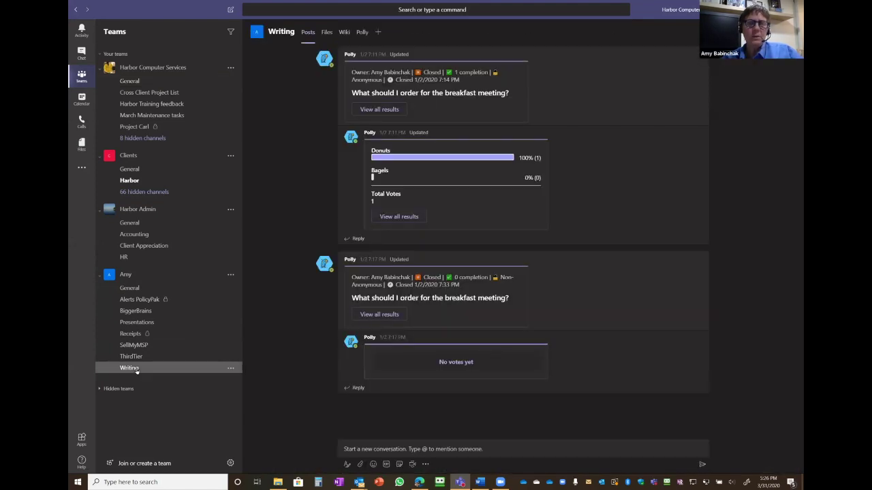
left_click(327, 33)
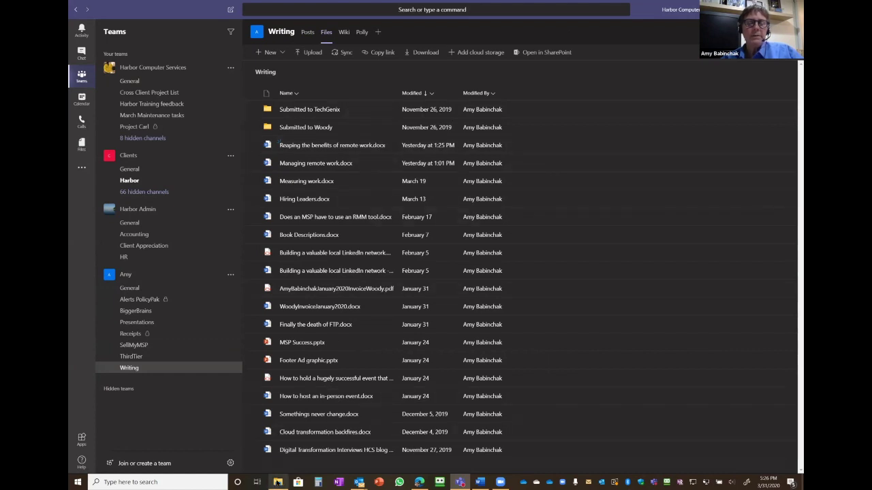
left_click(278, 483)
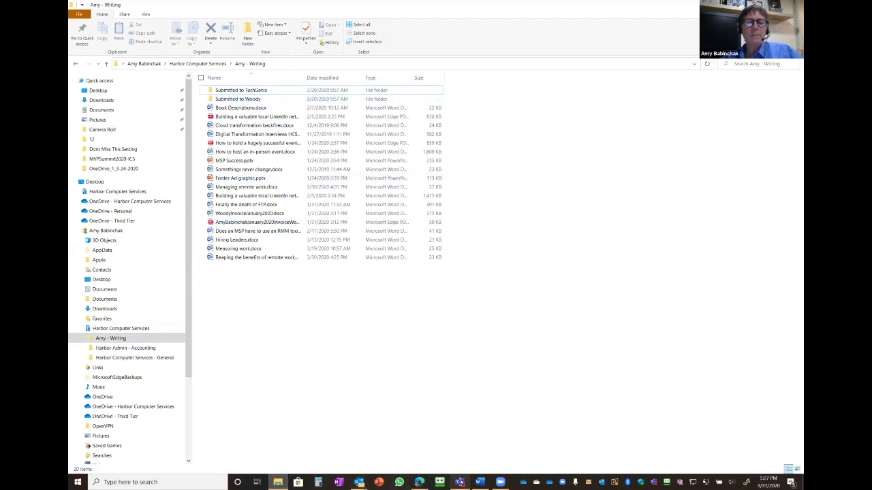
left_click(460, 482)
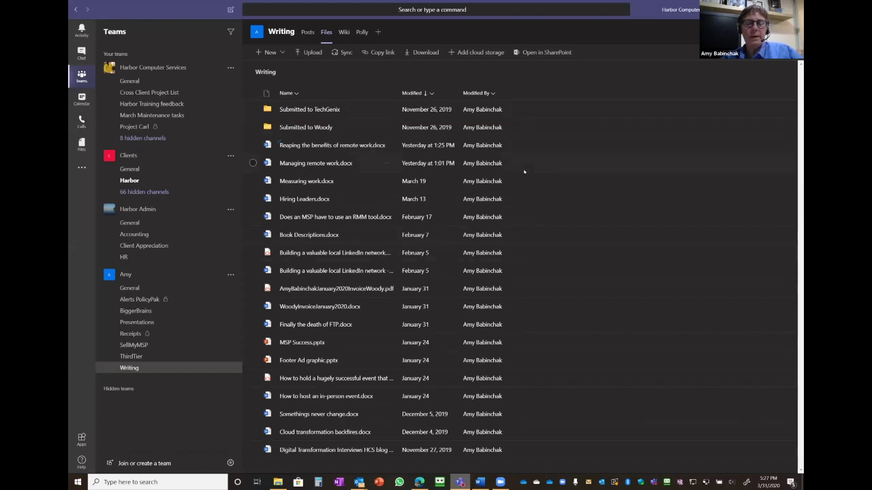
- Switch to Word, browse to the Writing folder in the team site's Shared Documents, and return to Teams
left_click(479, 483)
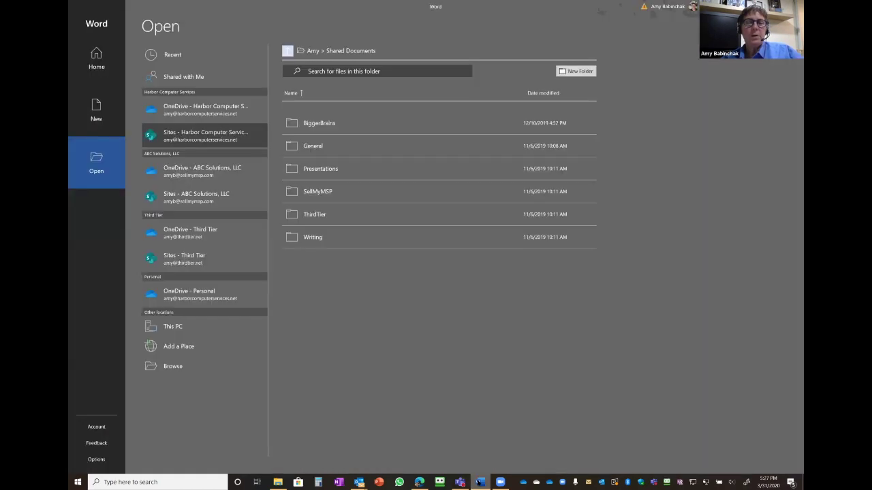
left_click(313, 237)
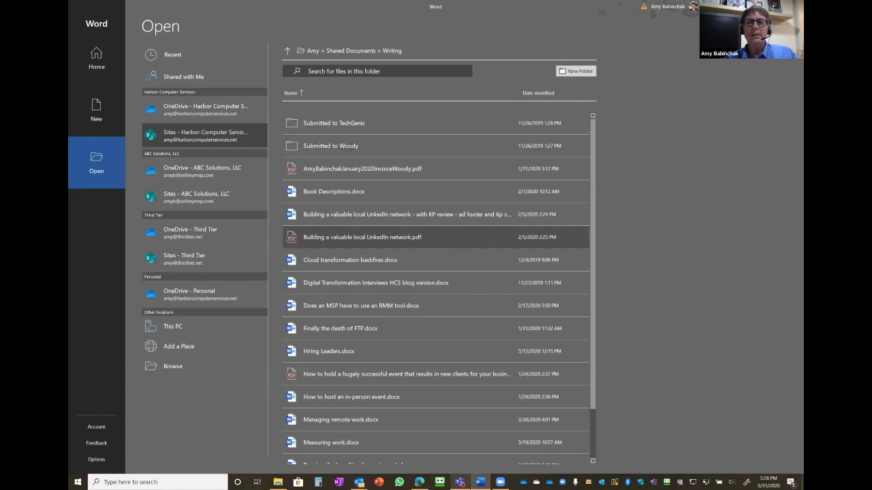
key("alt+Tab")
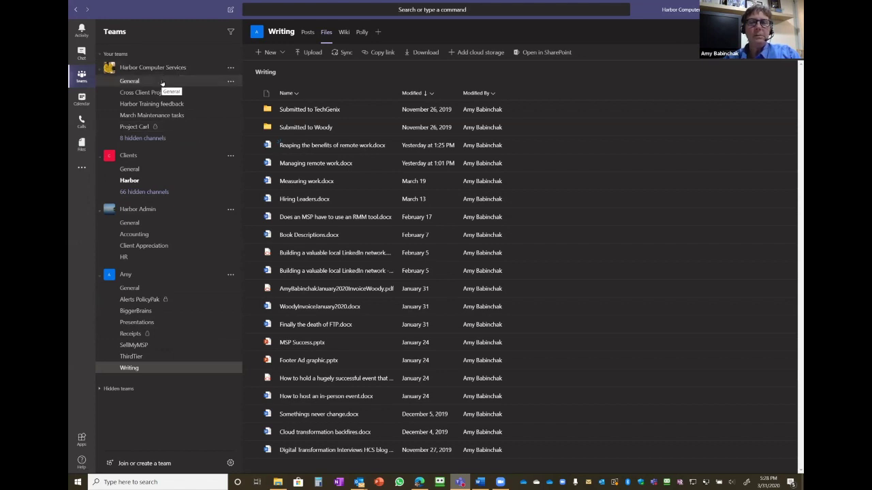
- Post the message "hello" as a new conversation in the Harbor Computer Services team's General channel
left_click(129, 81)
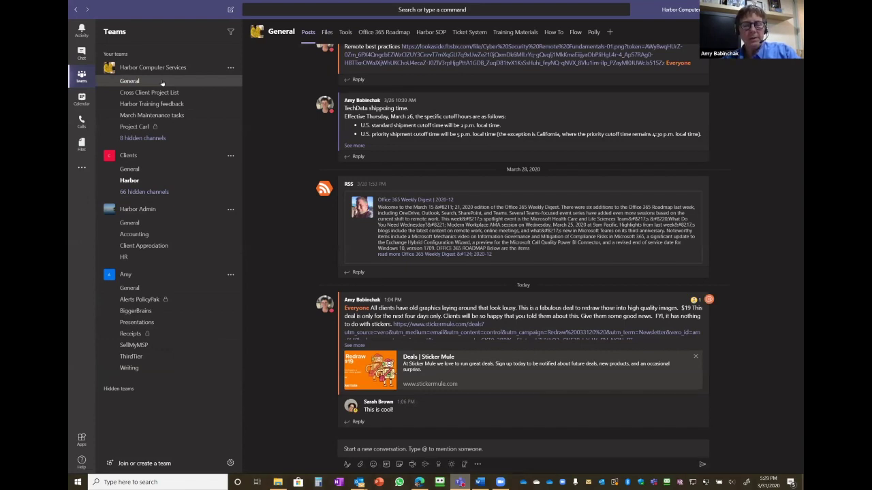
left_click(371, 449)
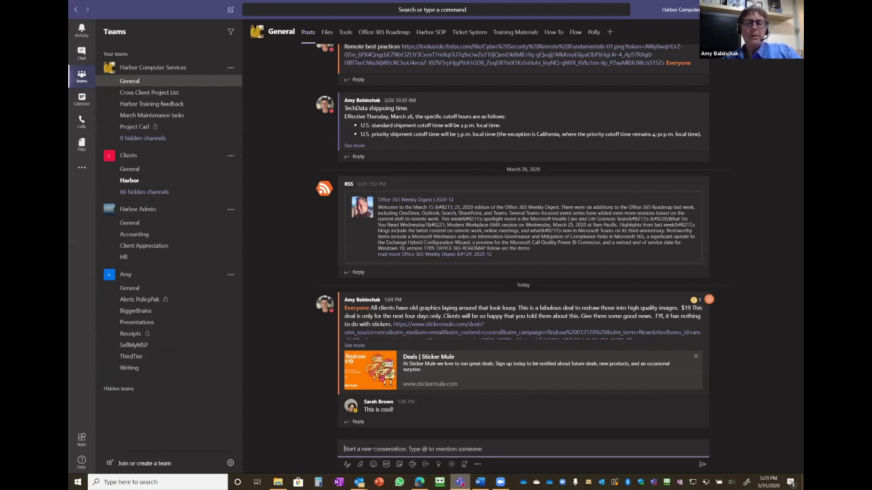
type("hello")
key("Return")
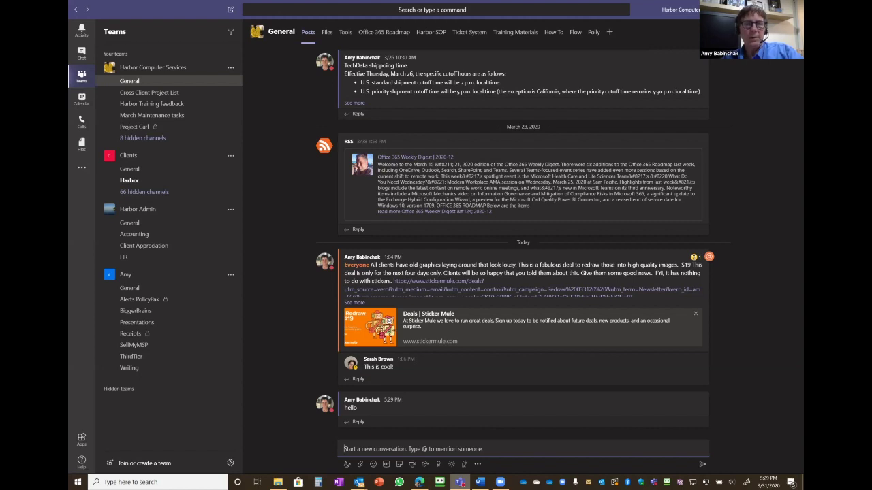
- View the private Project Carl channel and create a private channel named "marketing" in the Harbor Computer Services team
left_click(167, 130)
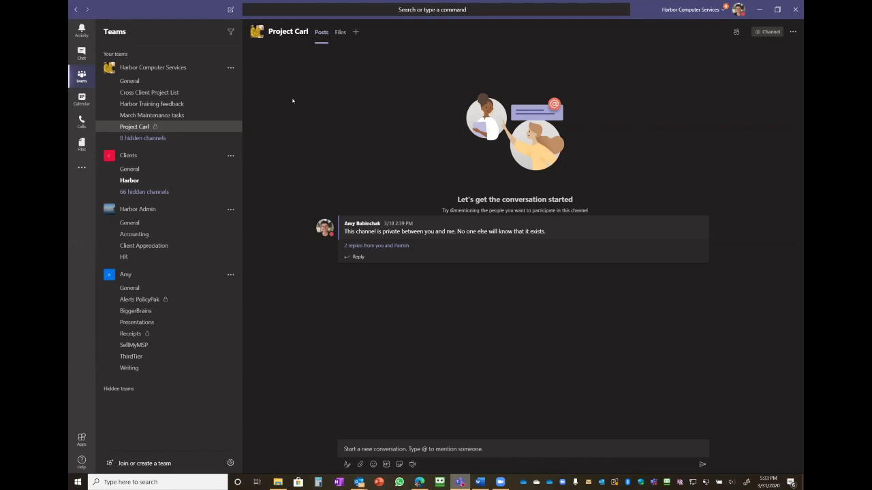
left_click(231, 68)
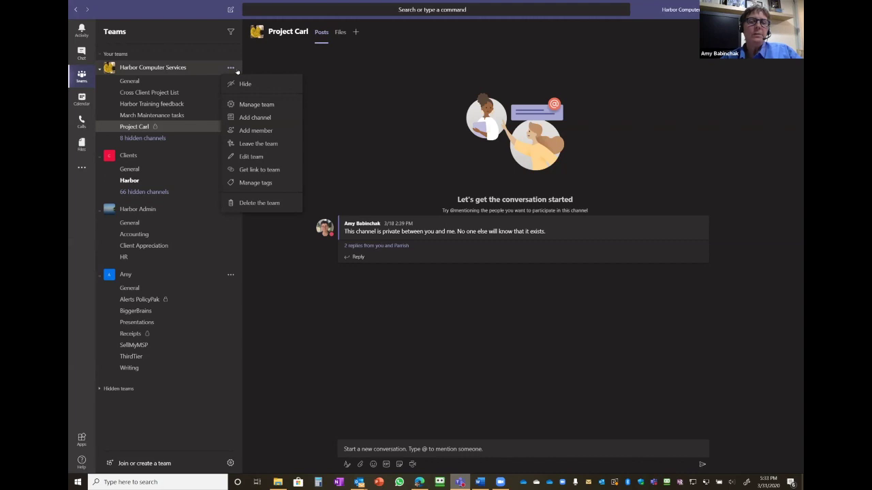
left_click(280, 118)
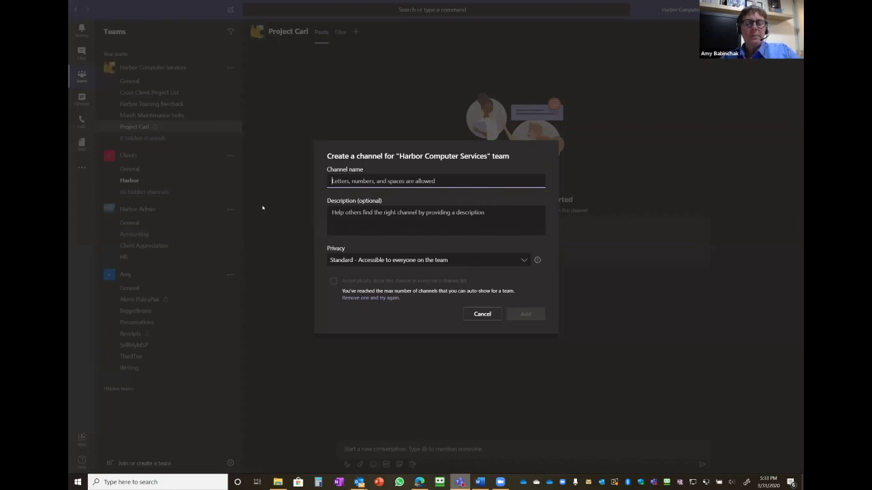
type("marketing")
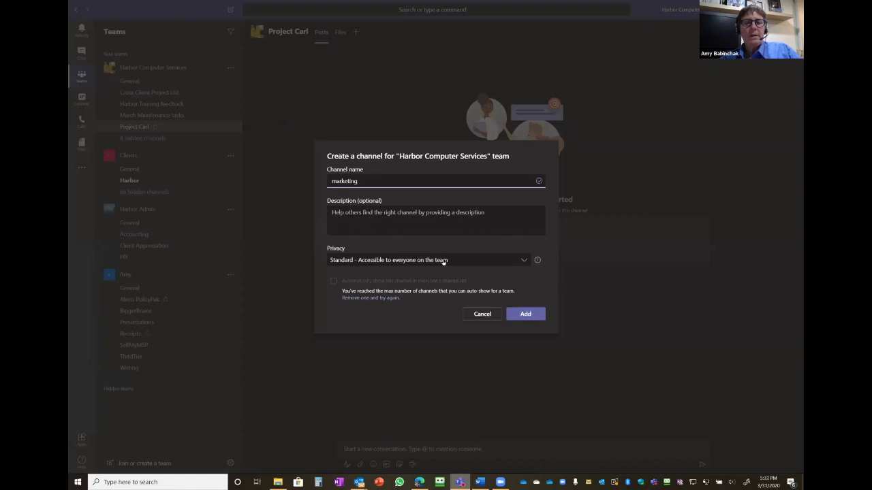
left_click(524, 261)
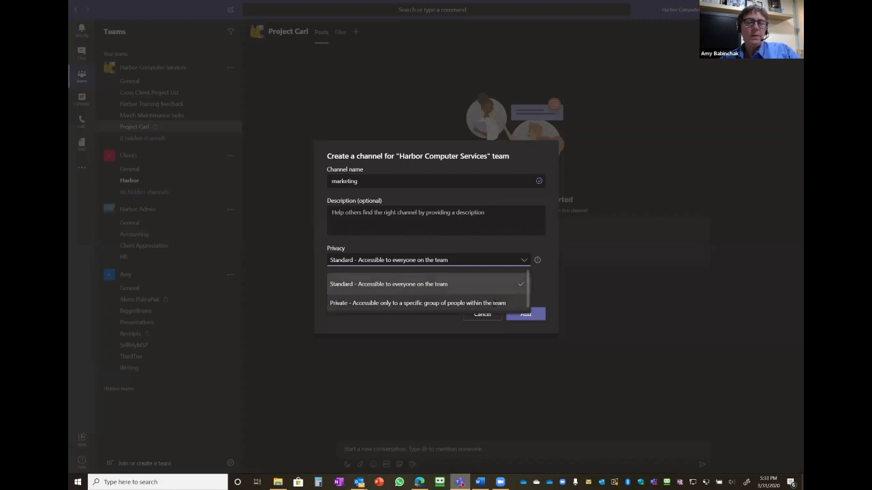
left_click(494, 303)
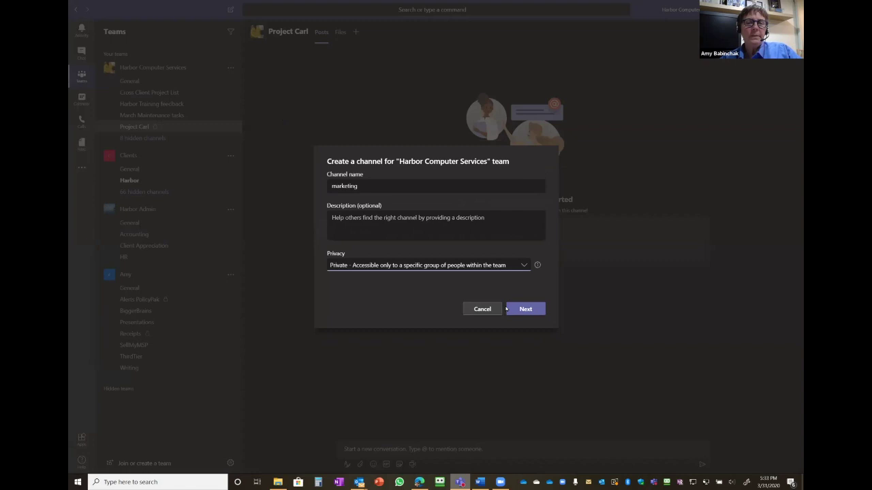
left_click(525, 310)
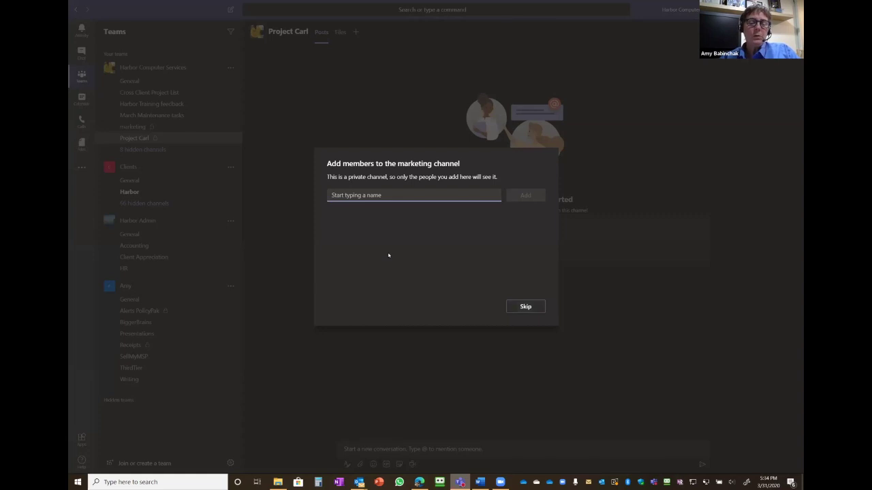
- Find the office manager by name and add them as a member of the private marketing channel
type("missy")
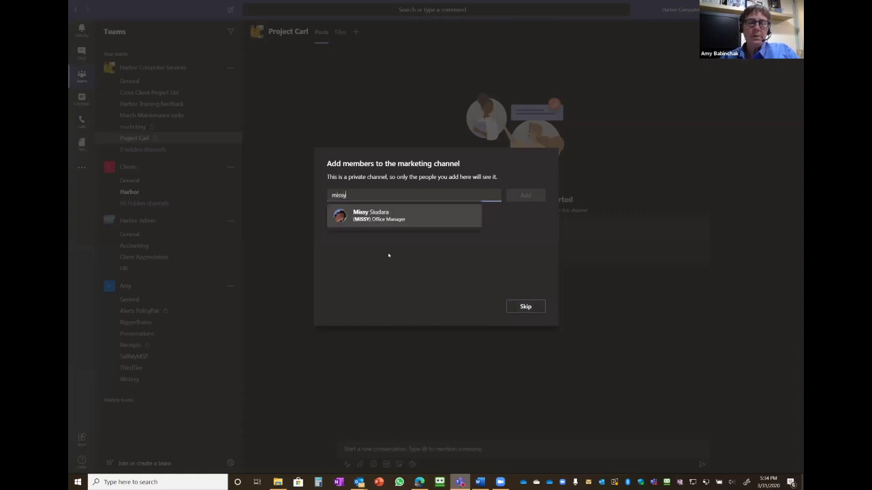
left_click(398, 222)
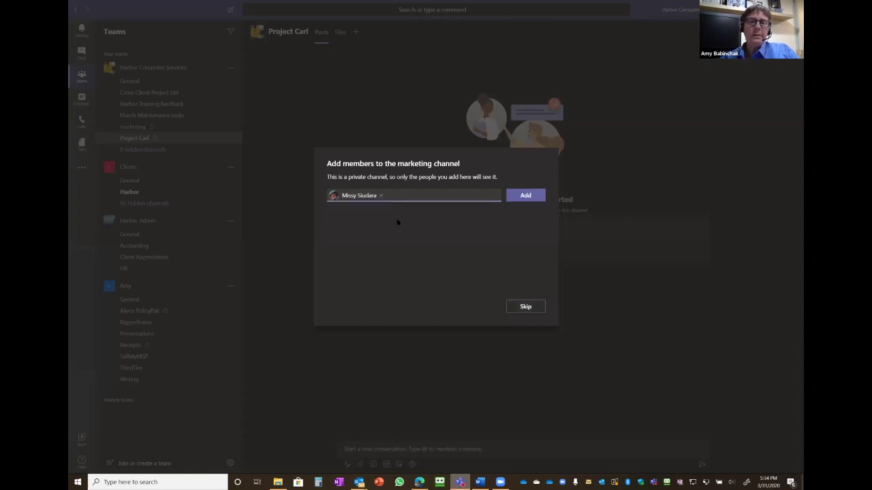
left_click(517, 196)
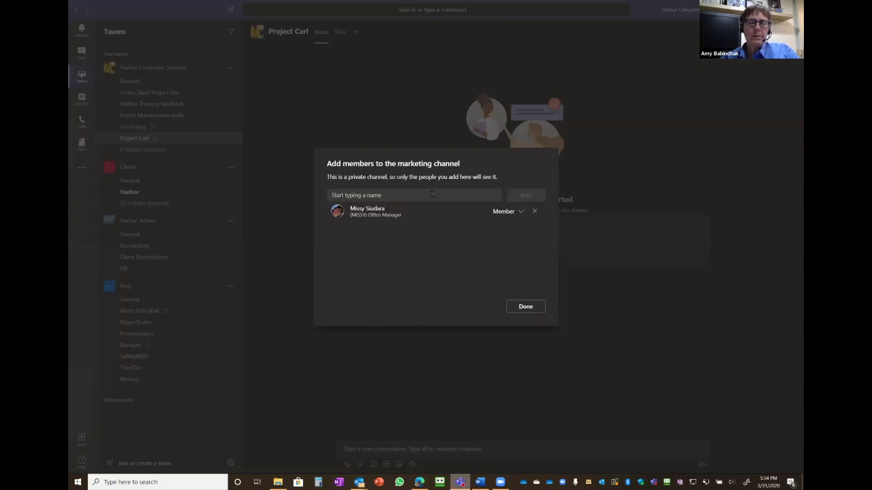
- Find the technical trainer by name and add them as a second member of the marketing channel
left_click(386, 196)
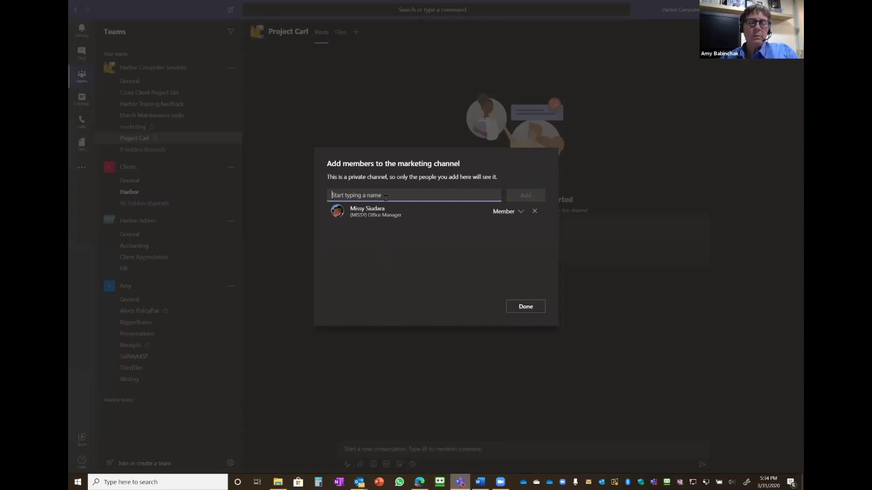
type("ssarah")
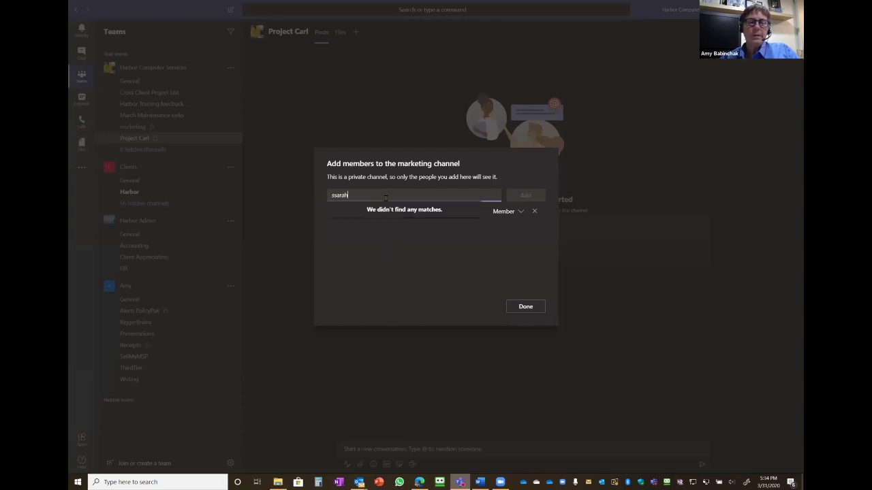
key("BackSpace")
key("BackSpace")
key("BackSpace")
key("BackSpace")
key("BackSpace")
key("BackSpace")
type("sarah")
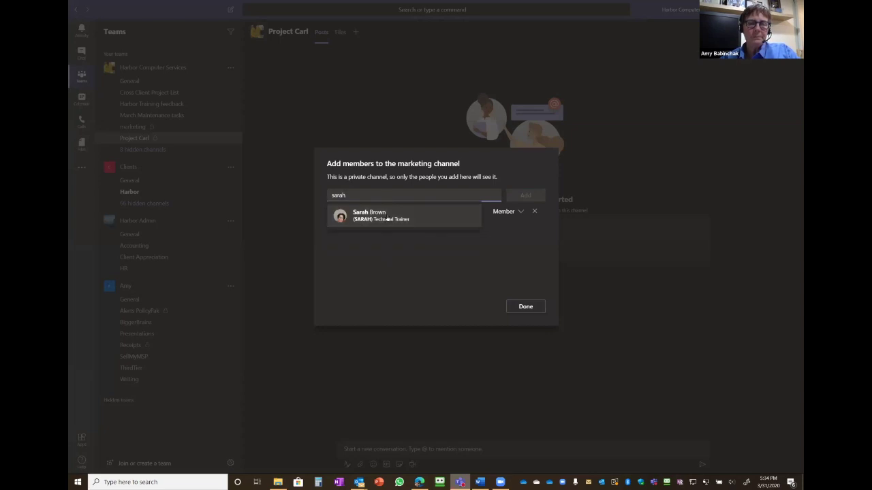
key("Return")
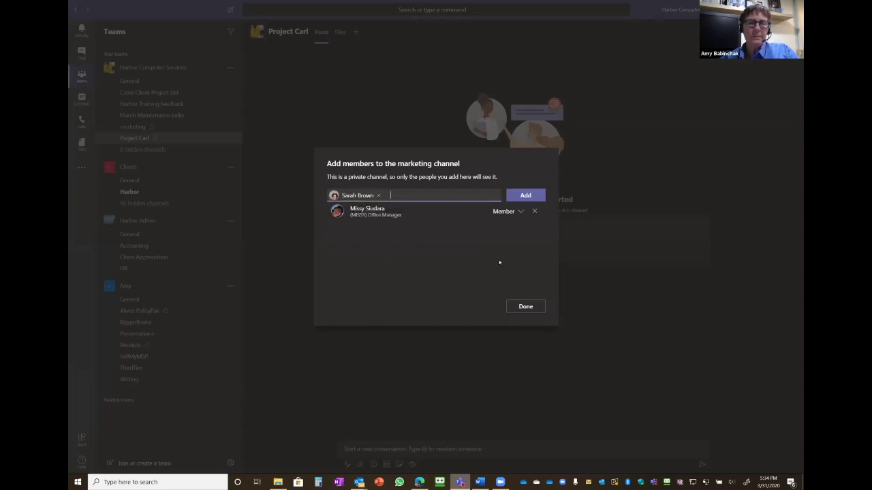
left_click(528, 198)
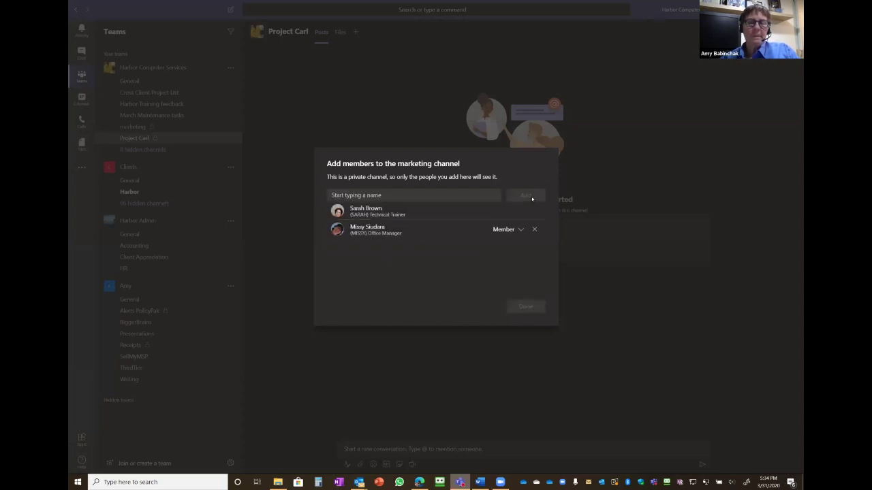
- View the role options for the office manager, keep the Member role, and finish adding members to the marketing channel
left_click(519, 232)
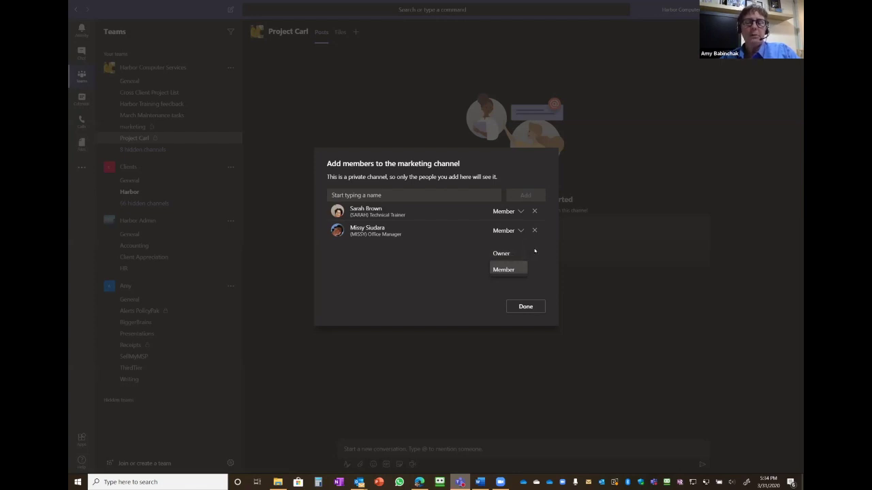
left_click(535, 251)
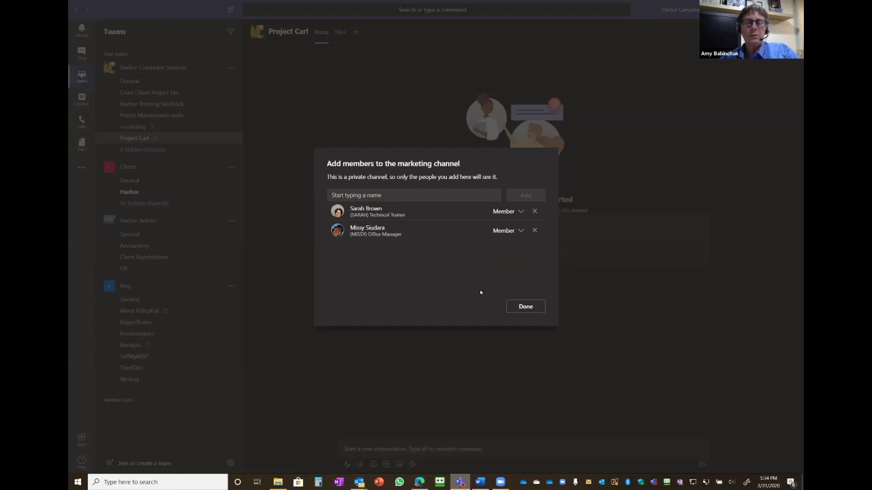
left_click(525, 307)
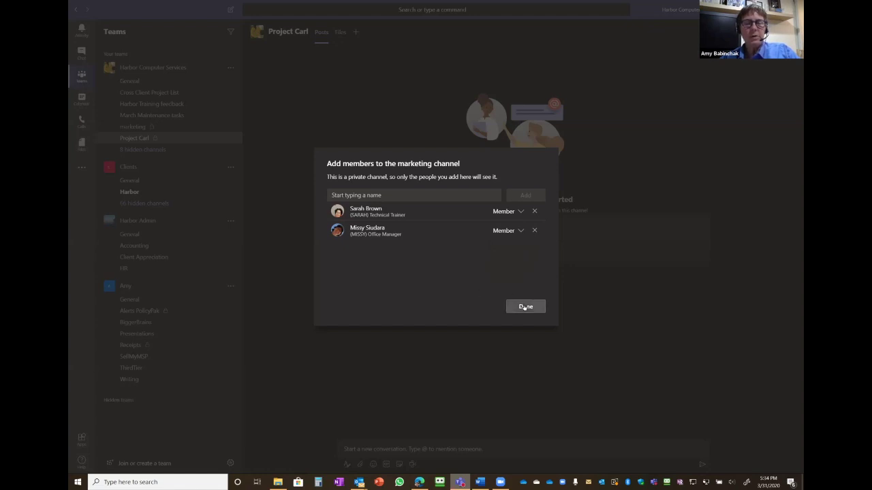
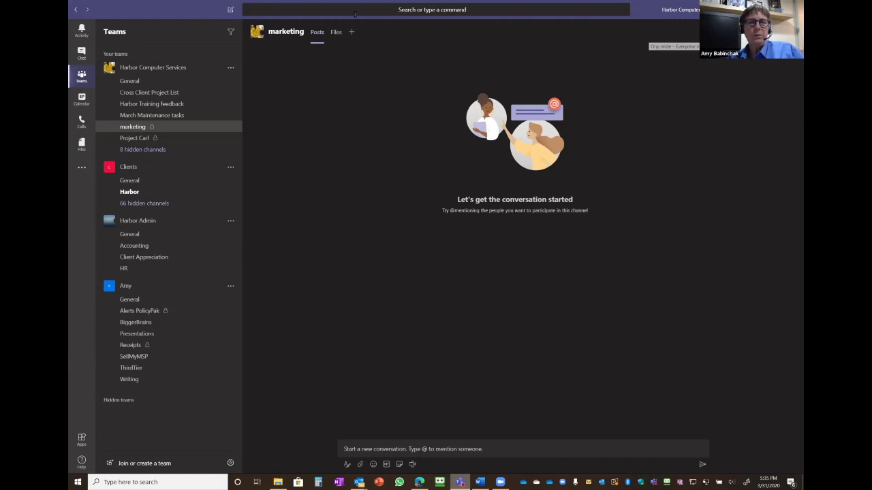
- Browse the activity feed and, in the open guest chat, send a message mentioning the guest with the text "hey dfjkdjkfdkjkskf"
left_click(81, 32)
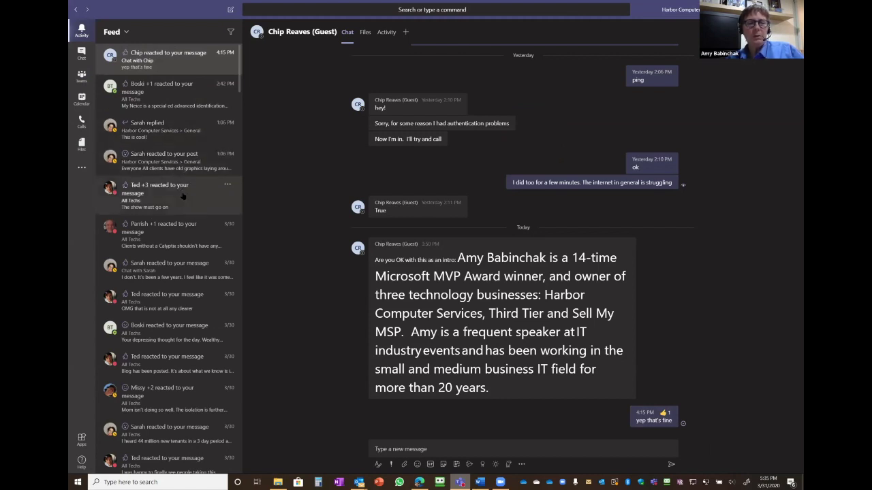
scroll(176, 398, "down", 3)
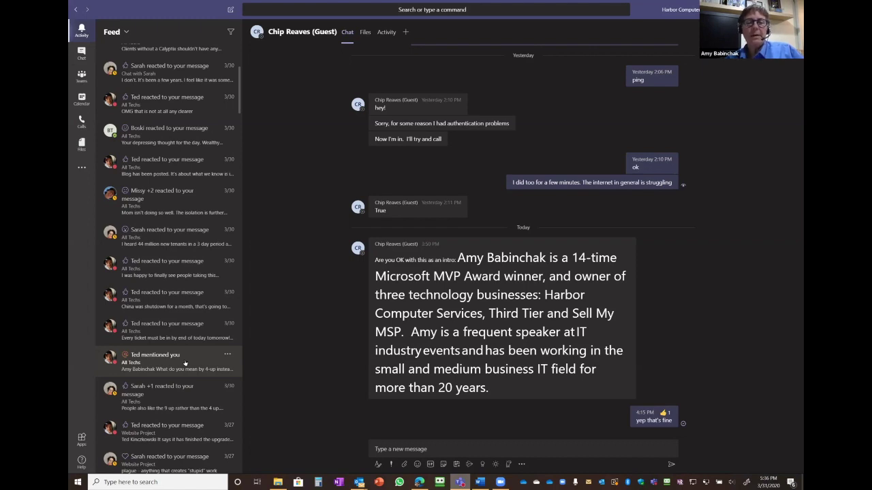
left_click(407, 448)
type("@")
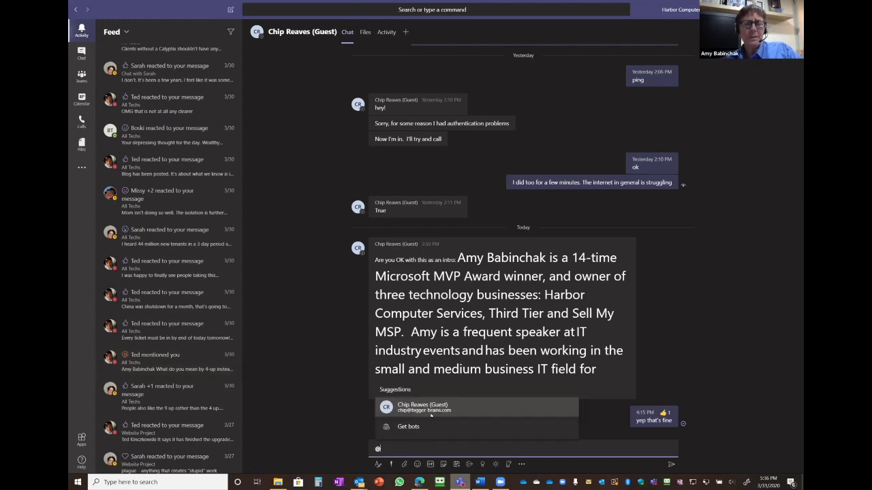
left_click(434, 412)
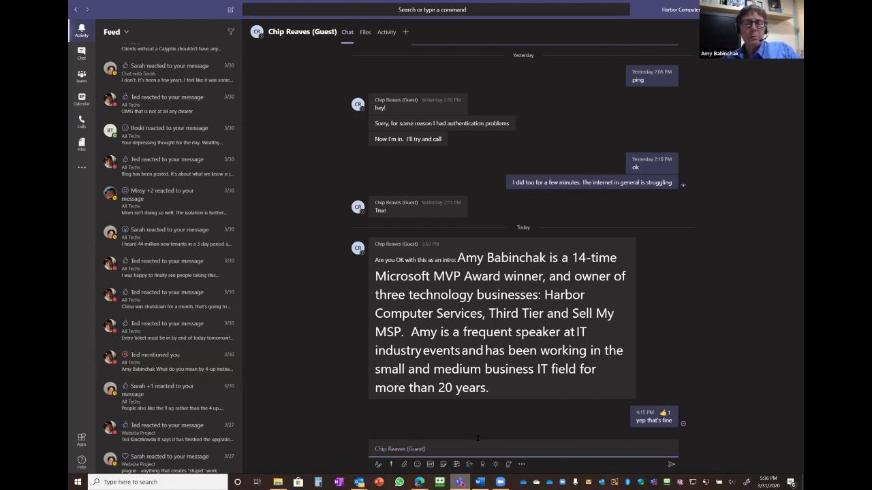
type("hey dfjkdjkdkjkskd")
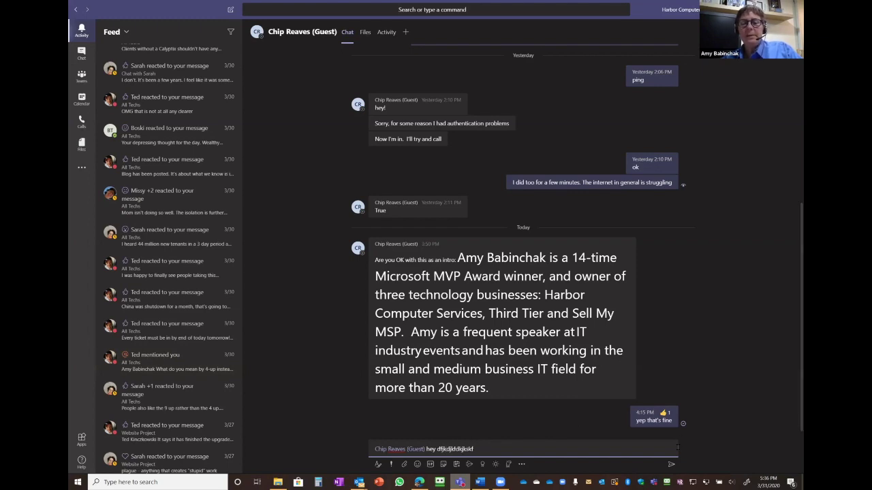
left_click(670, 466)
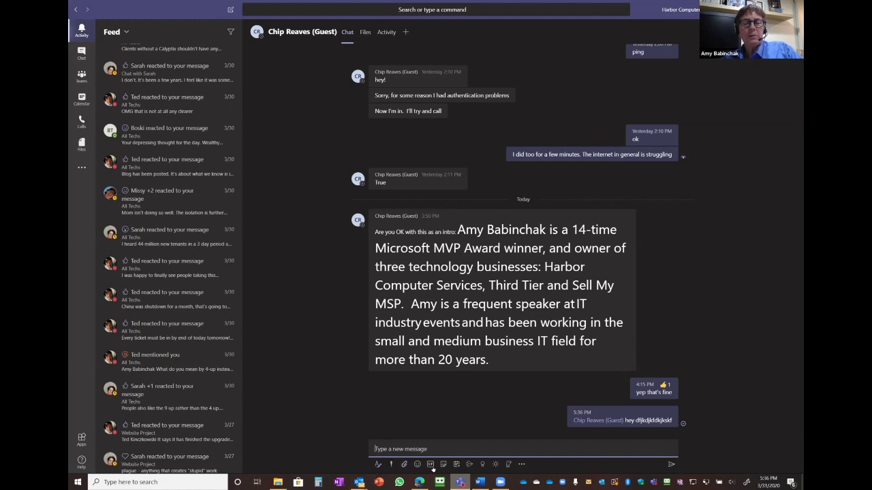
- Draft a formatted chat message reading "The message control" with "control" in bold, and discard the draft
left_click(379, 466)
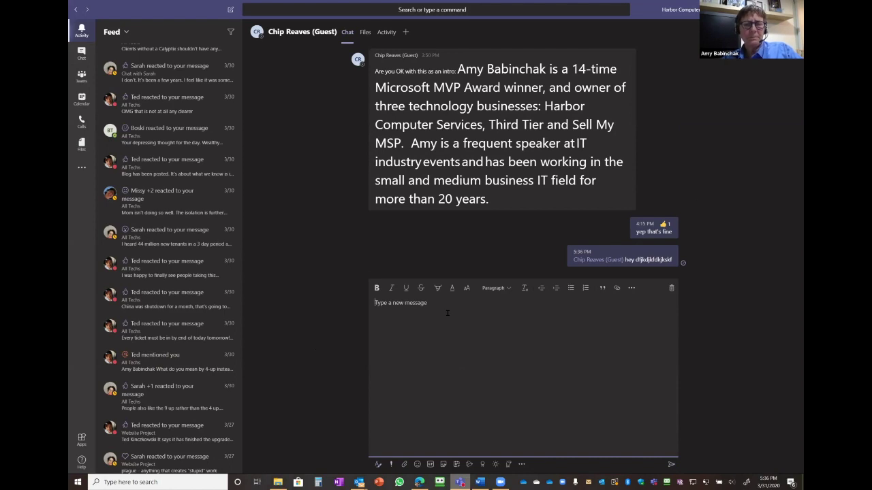
type("The")
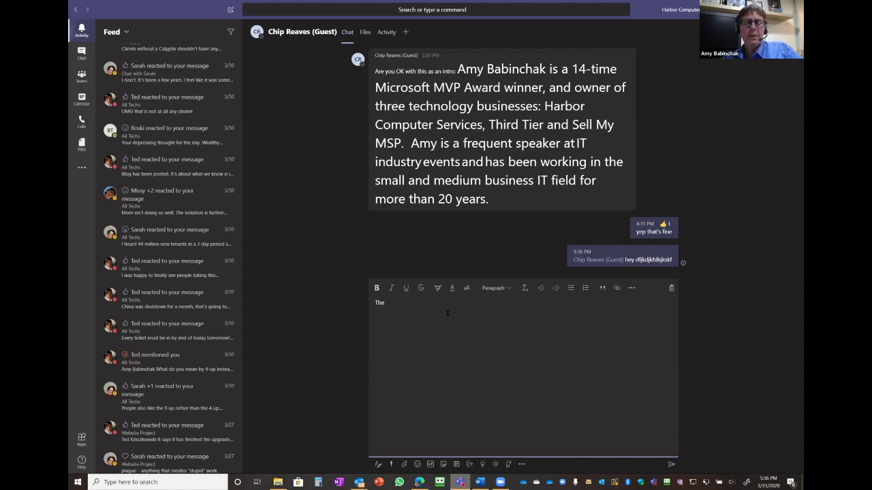
type(" message corntrol")
key("shift+Left")
key("shift+Left")
key("shift+Left")
key("shift+Left")
key("shift+Left")
key("shift+Left")
key("shift+Left")
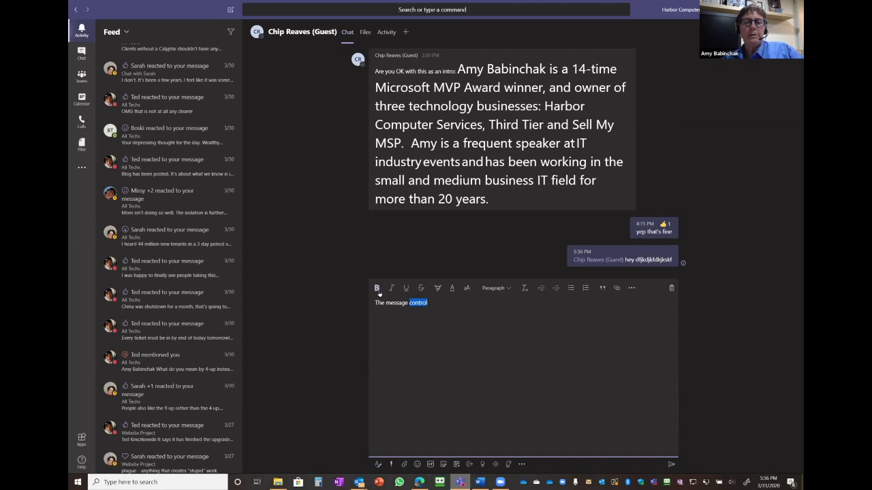
key("ctrl+b")
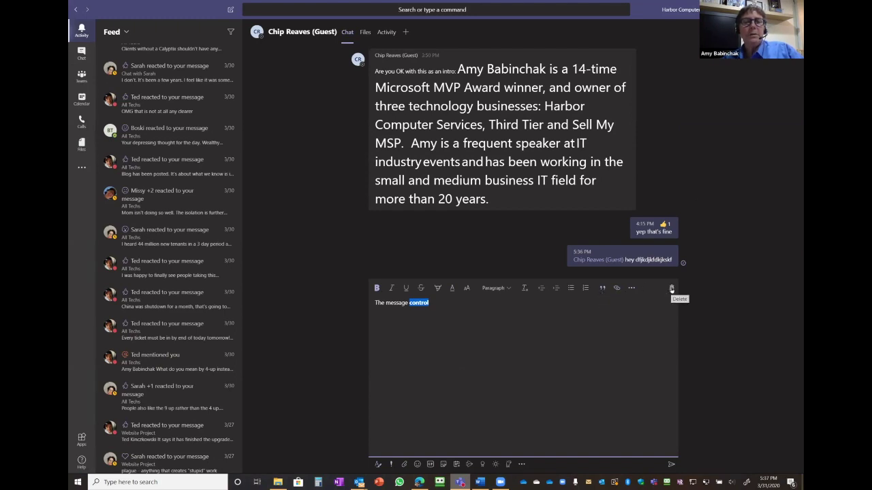
left_click(671, 289)
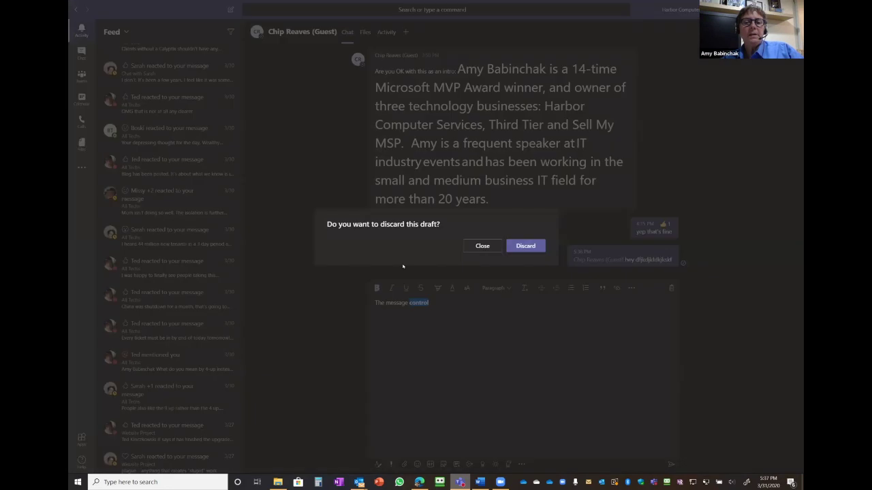
left_click(525, 246)
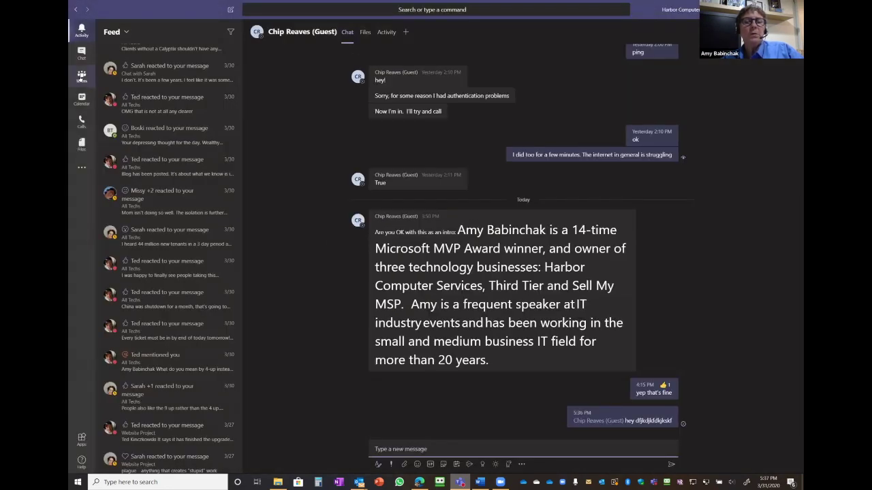
- Draft a formatted post in the marketing channel with the subject "Subject" and the body "MOre formal conversation on topic channel"
left_click(81, 77)
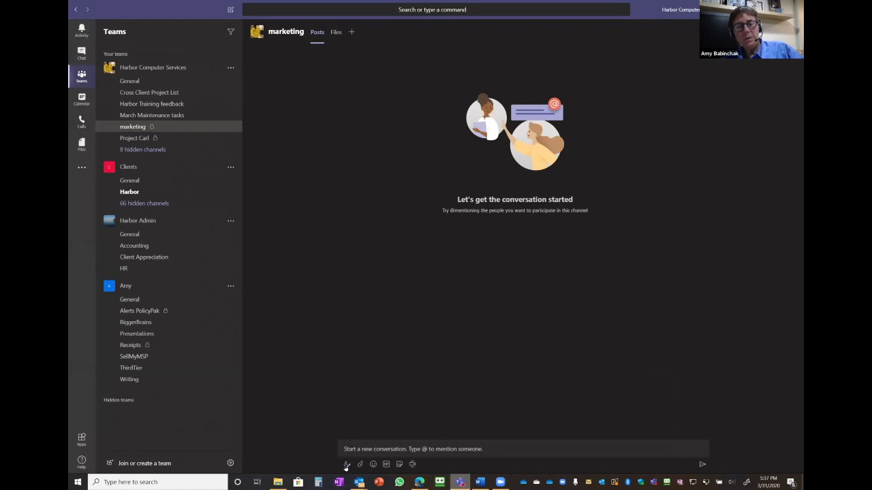
left_click(346, 465)
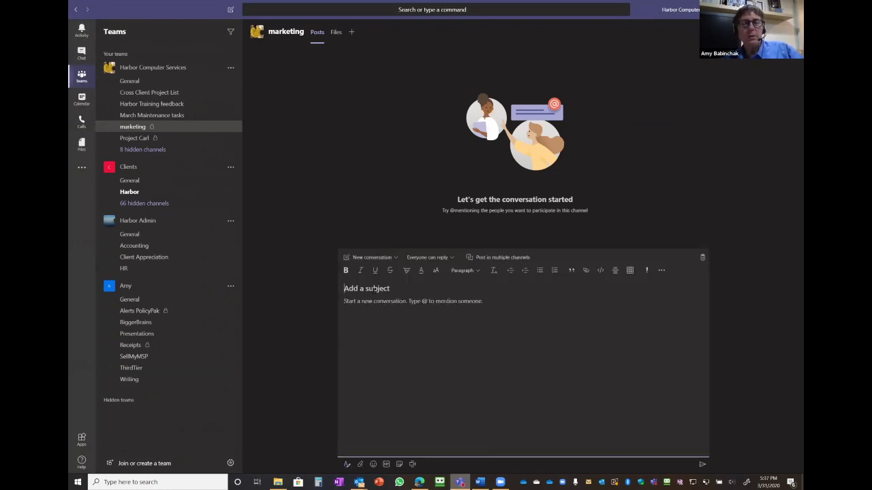
left_click(392, 291)
type("Subject")
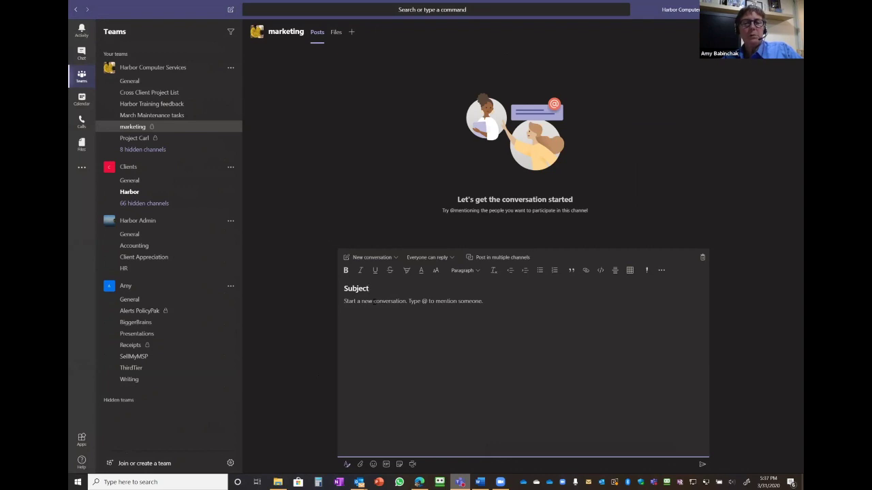
type("MOre form")
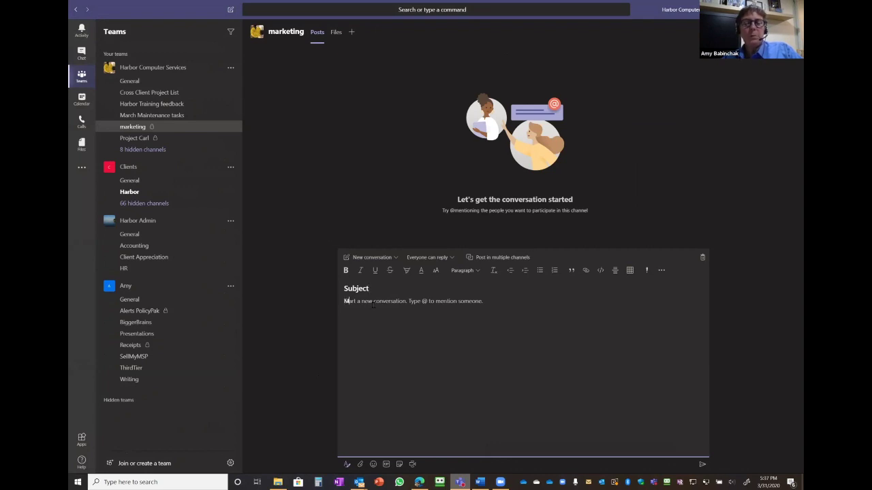
type("al conv")
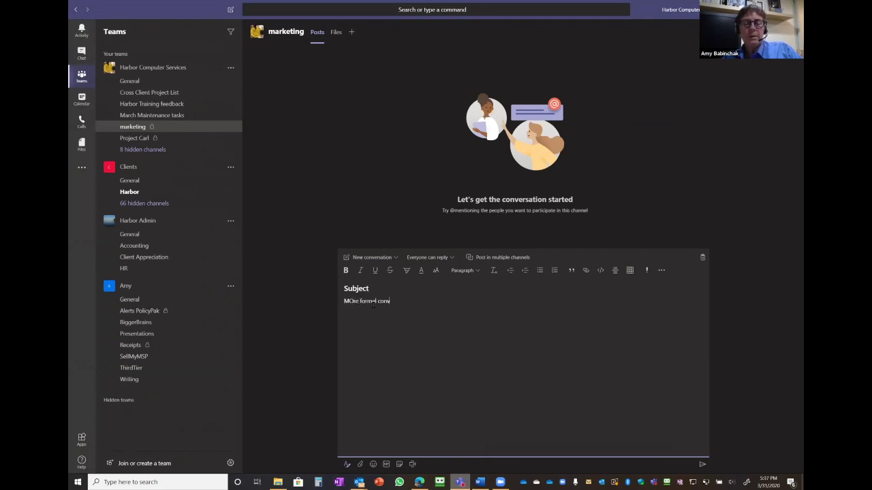
type("ersation on t")
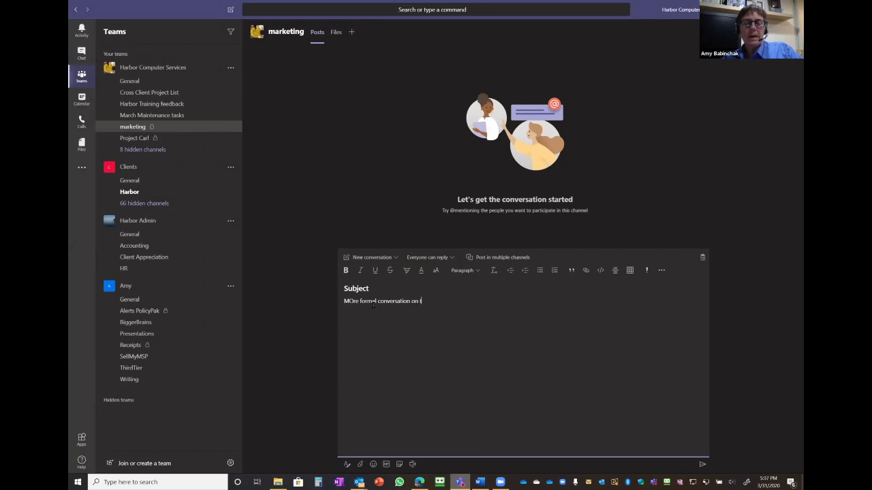
type("opic channel")
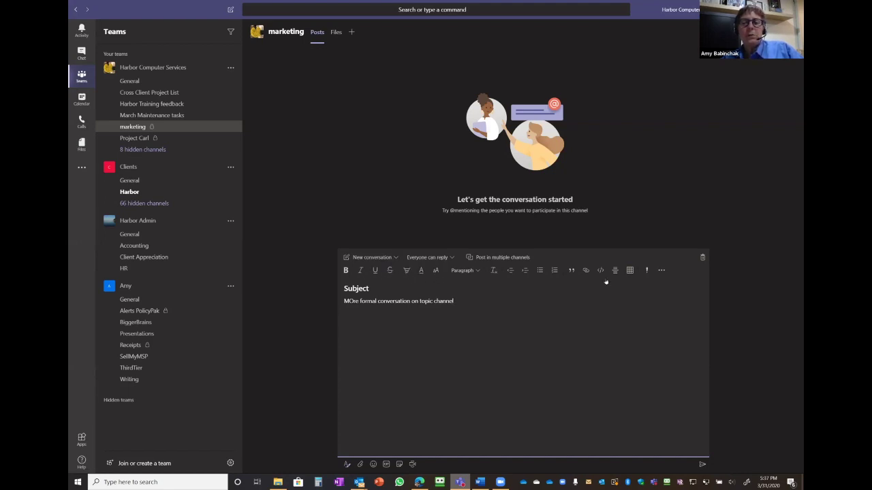
- Mark the marketing channel draft as important and change its type from new conversation to Announcement
left_click(647, 270)
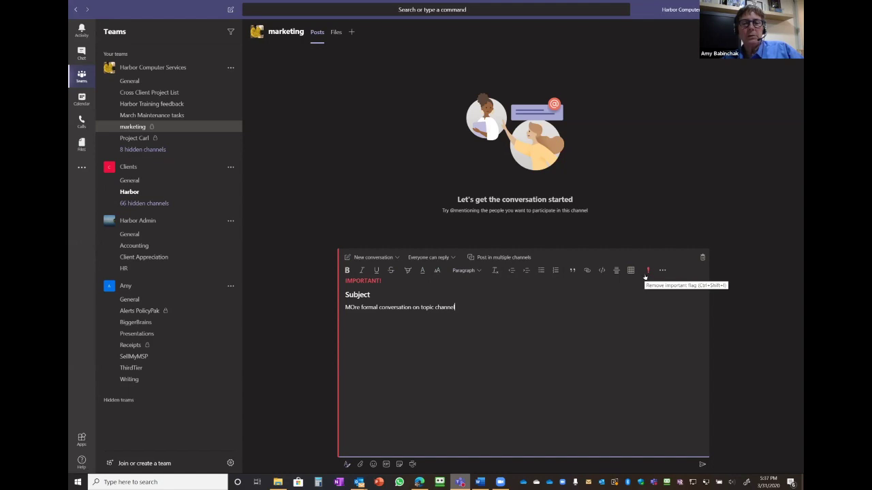
left_click(663, 271)
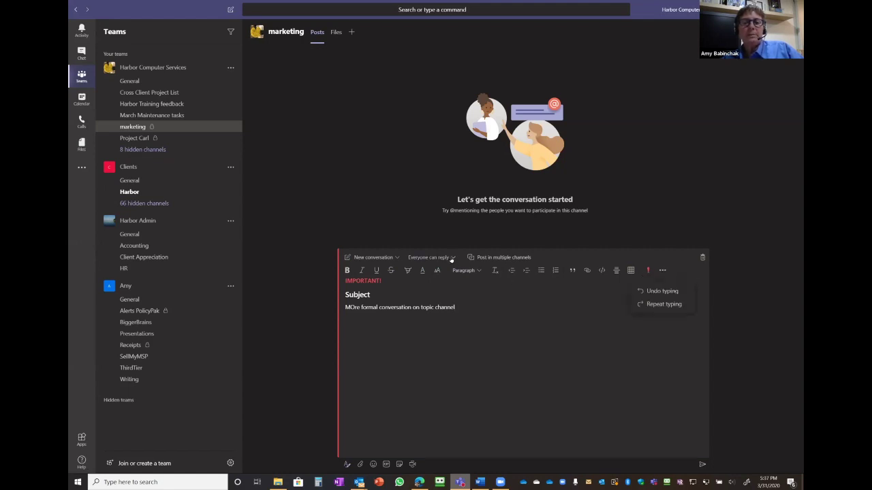
left_click(398, 258)
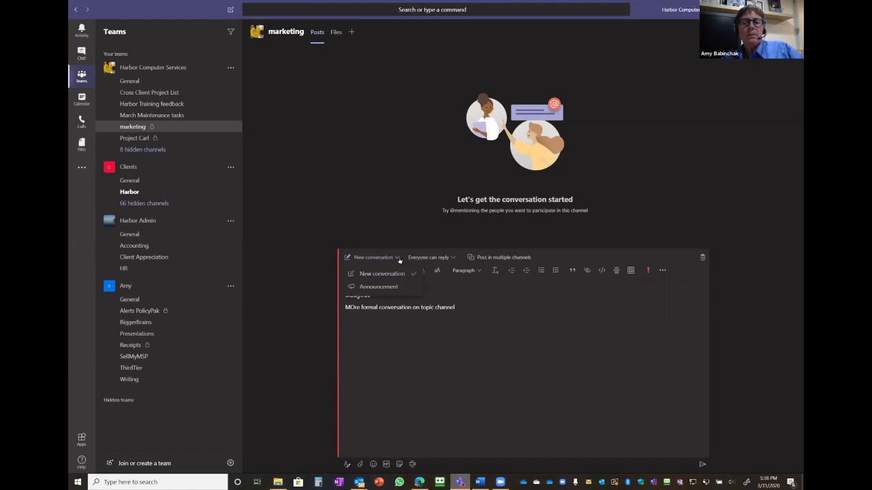
left_click(399, 286)
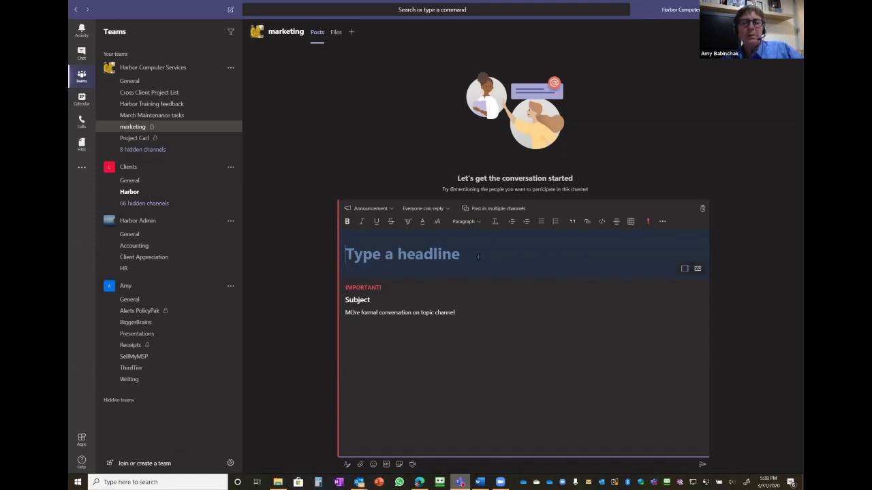
- Review the announcement draft's reply permissions and add the Cross Client Project List channel as a second posting destination
left_click(447, 210)
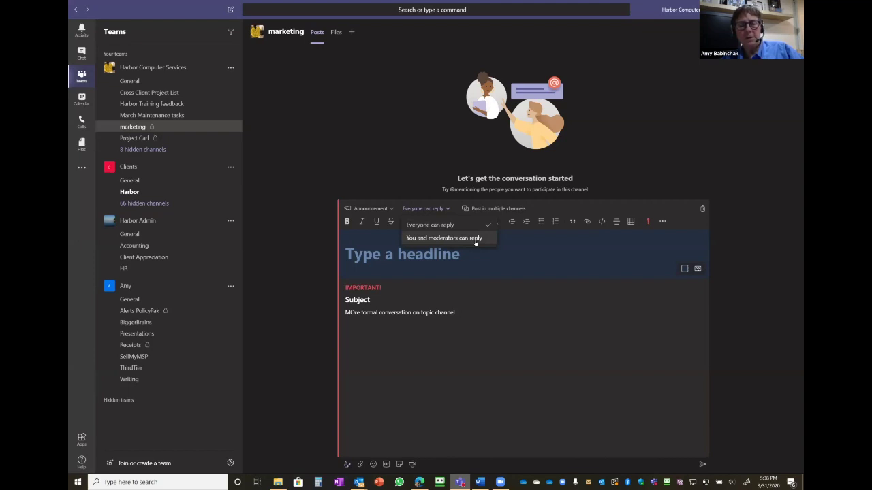
left_click(510, 210)
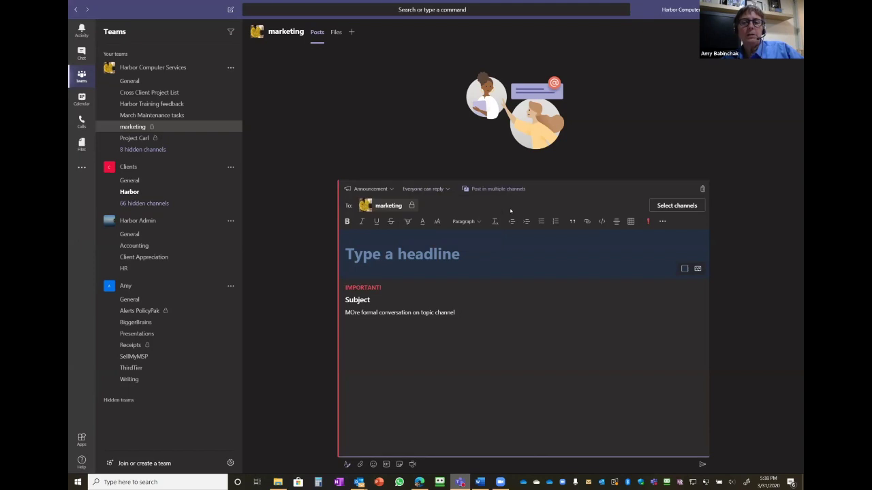
left_click(664, 206)
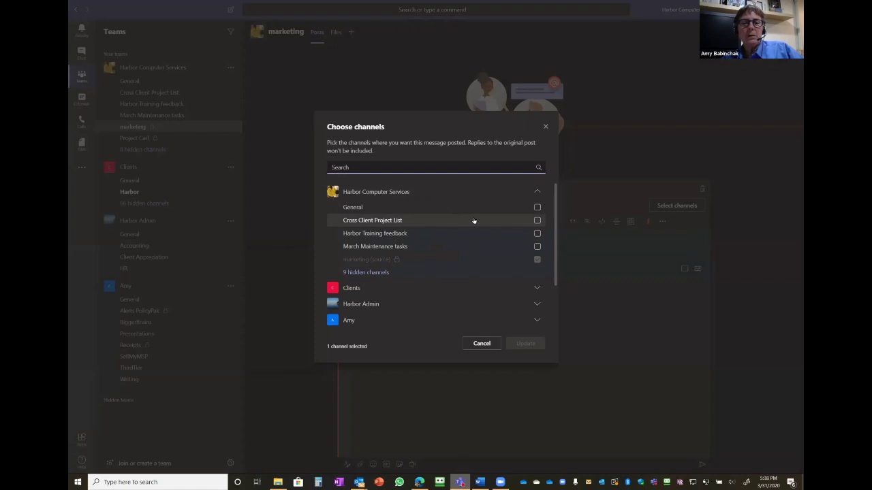
left_click(537, 220)
left_click(520, 343)
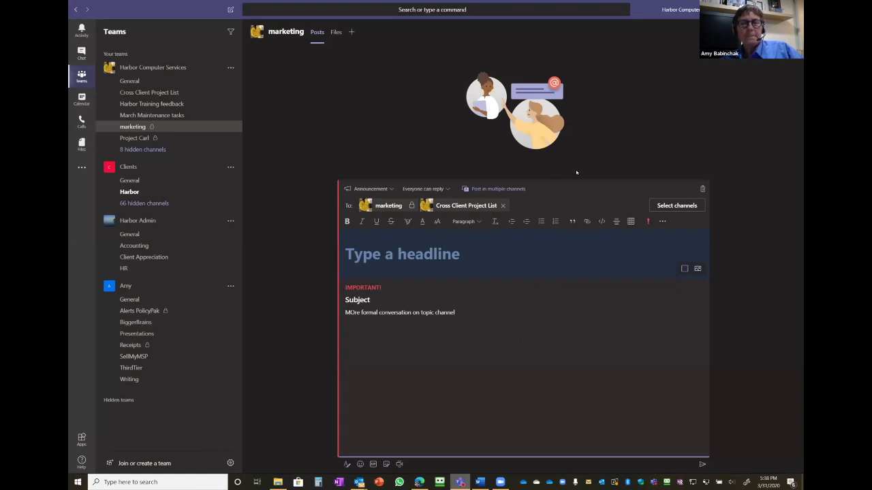
- Discard the announcement draft in the marketing channel
left_click(390, 190)
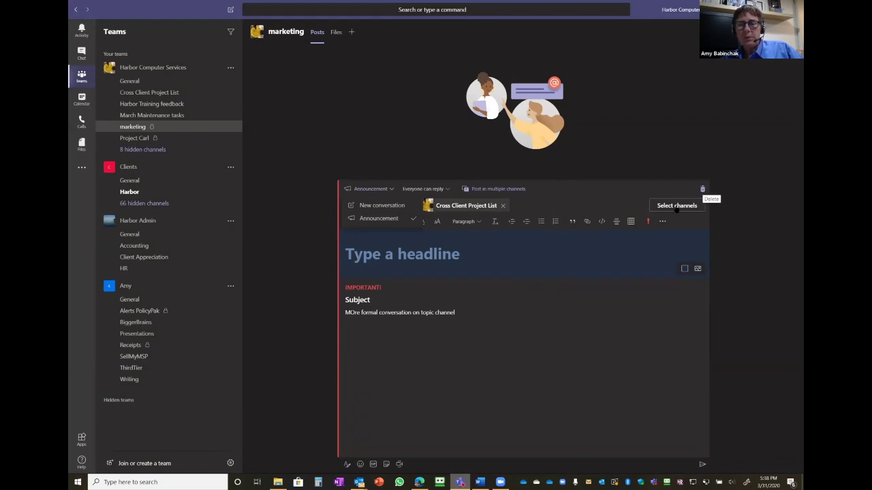
left_click(702, 190)
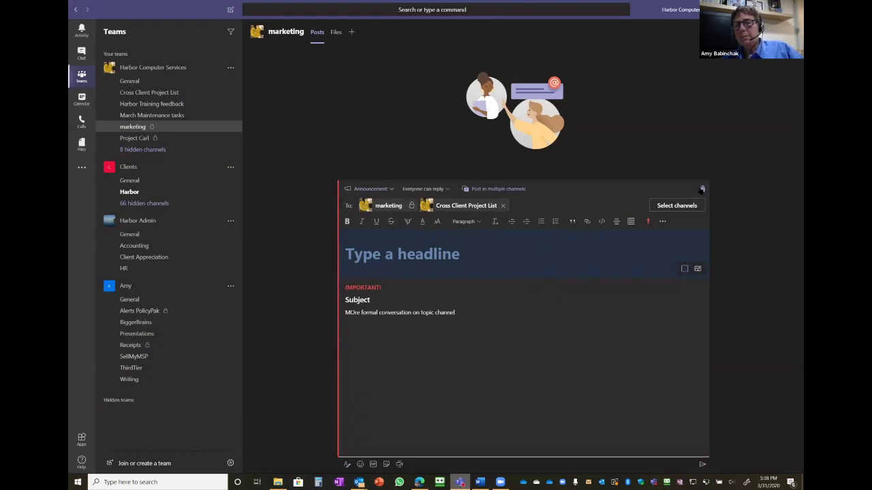
left_click(702, 190)
left_click(521, 246)
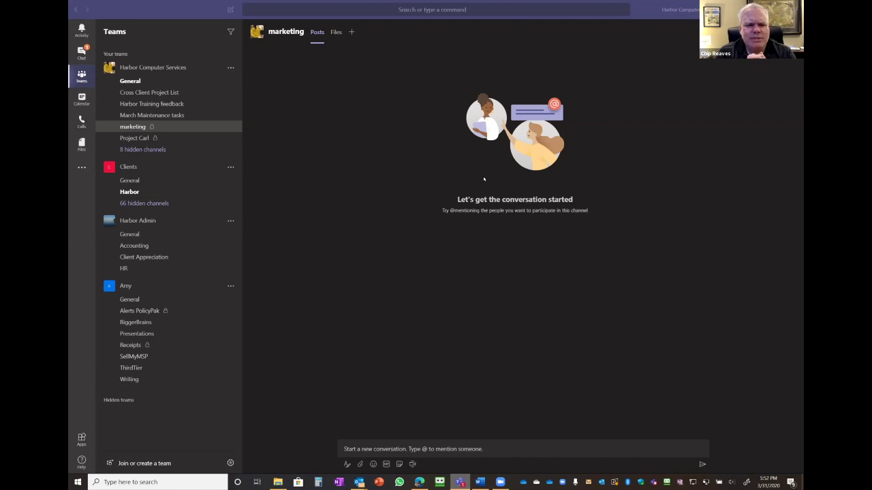
- Display the email address of the Harbor channel in the Clients team, and close it without copying
left_click(131, 192)
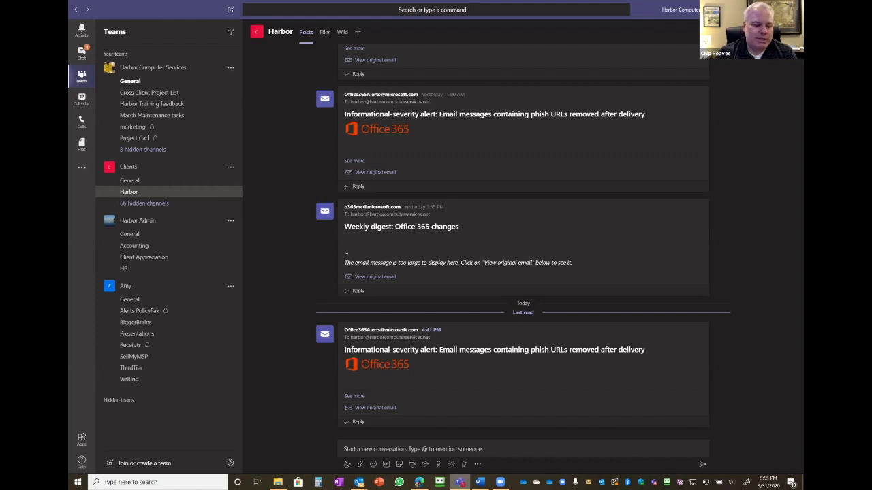
left_click(790, 31)
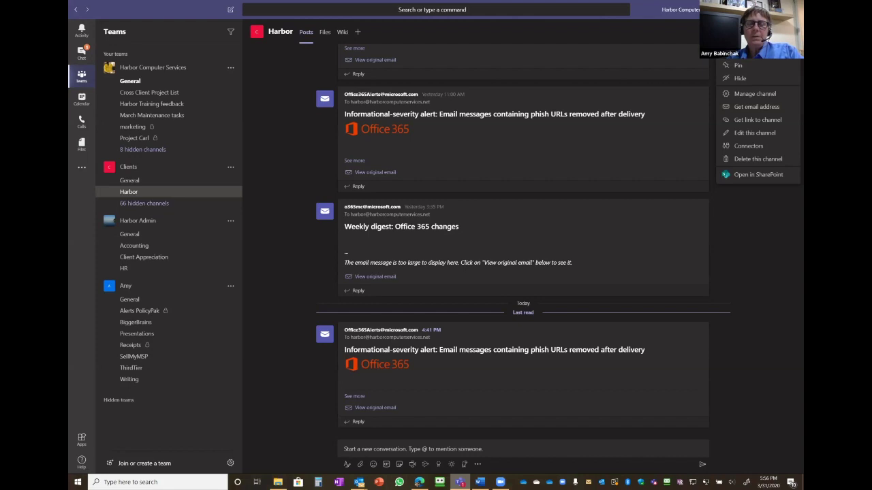
left_click(787, 109)
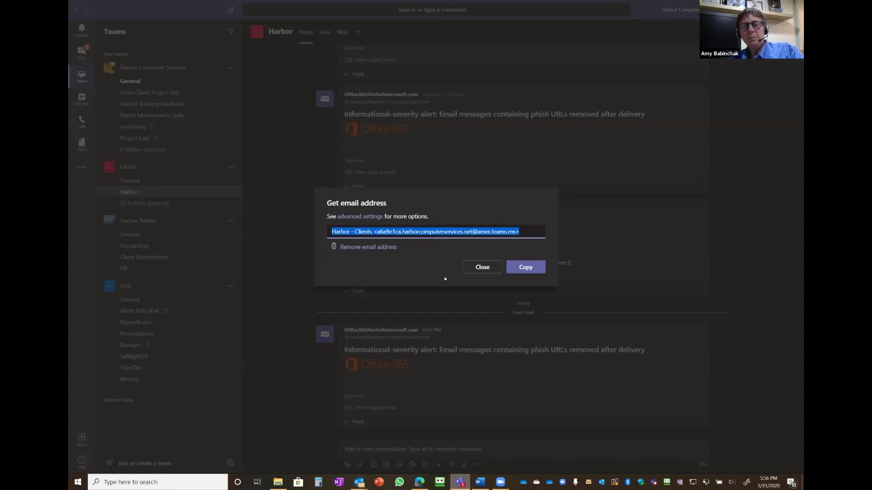
left_click(481, 268)
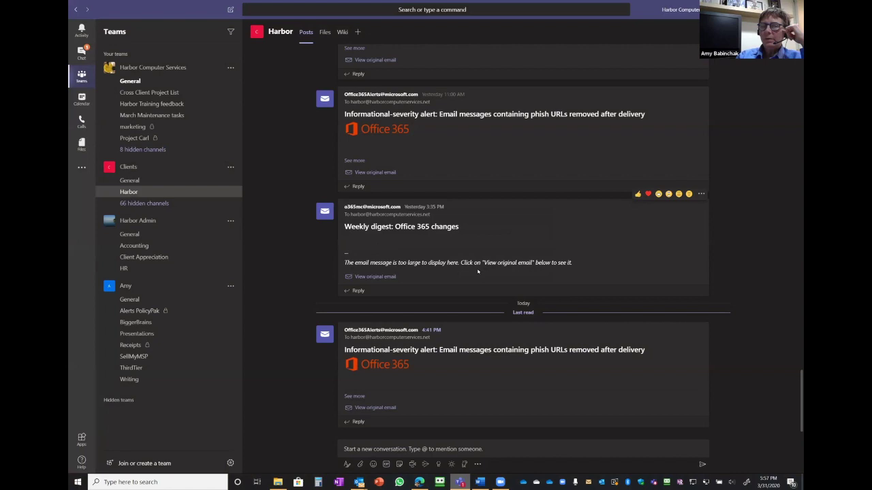
- Examine the members and their tags in the management page of the Harbor Computer Services team, checking its General channel in between
left_click(231, 68)
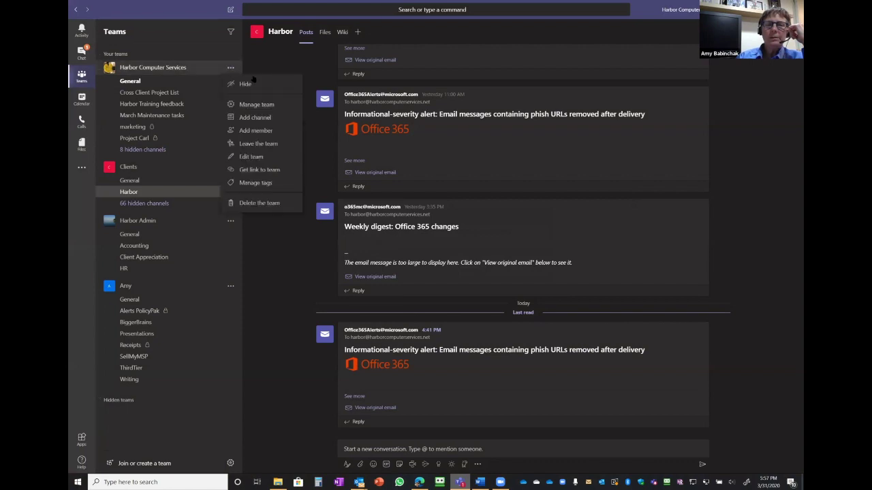
left_click(283, 107)
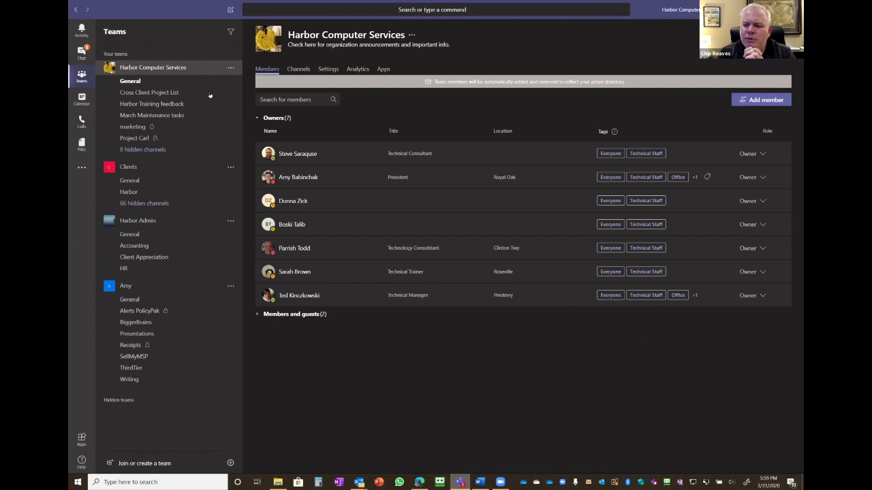
left_click(152, 83)
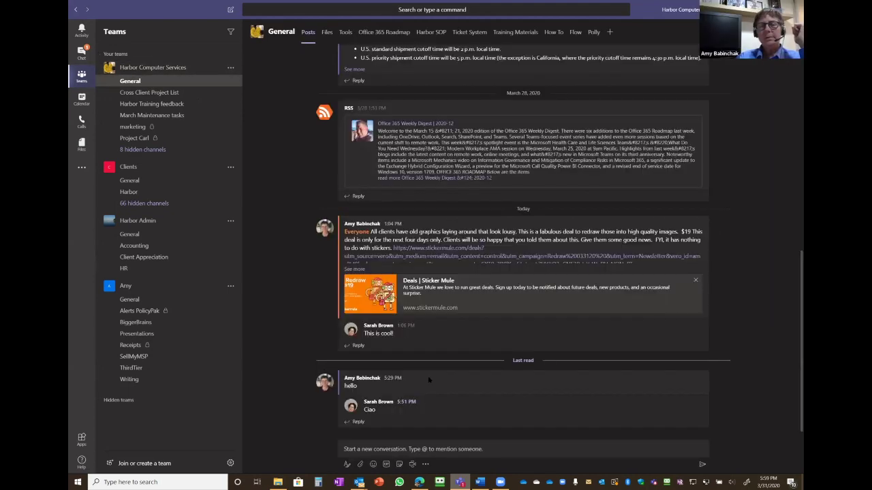
left_click(230, 68)
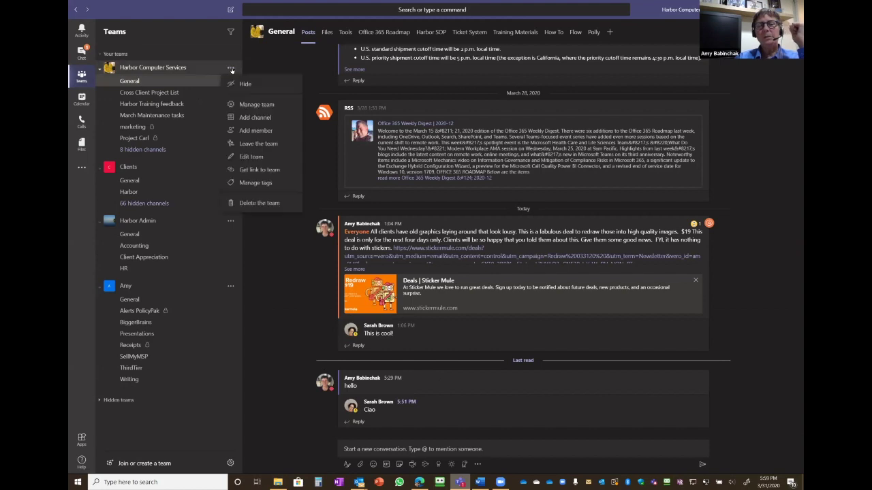
left_click(256, 105)
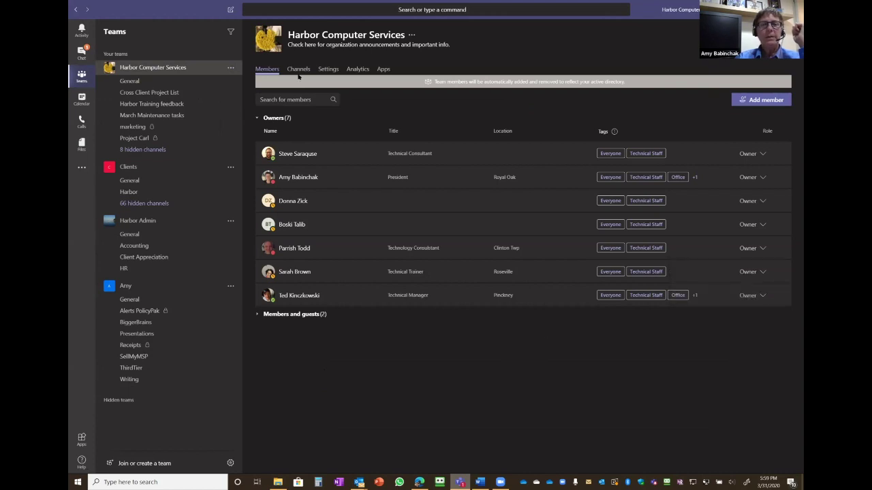
- Post a message in the General channel of Harbor Computer Services that mentions the Office tag, followed by the text "mentioned"
left_click(129, 81)
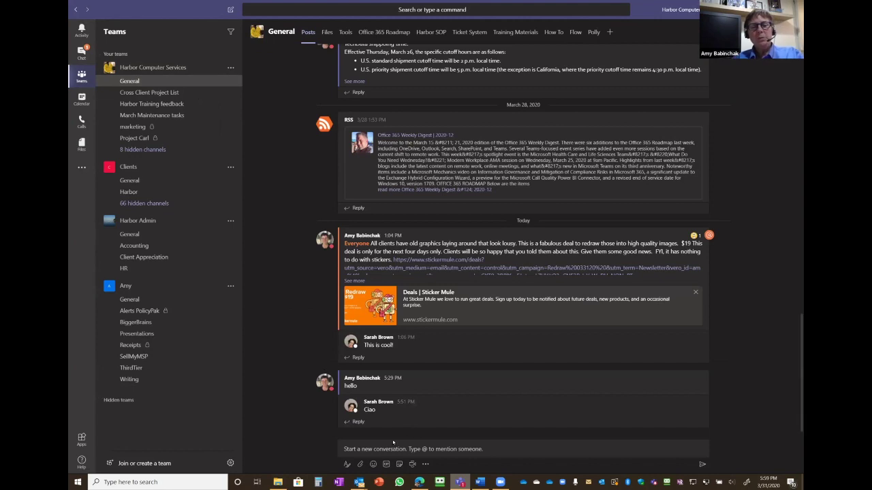
left_click(393, 446)
type("@ofi")
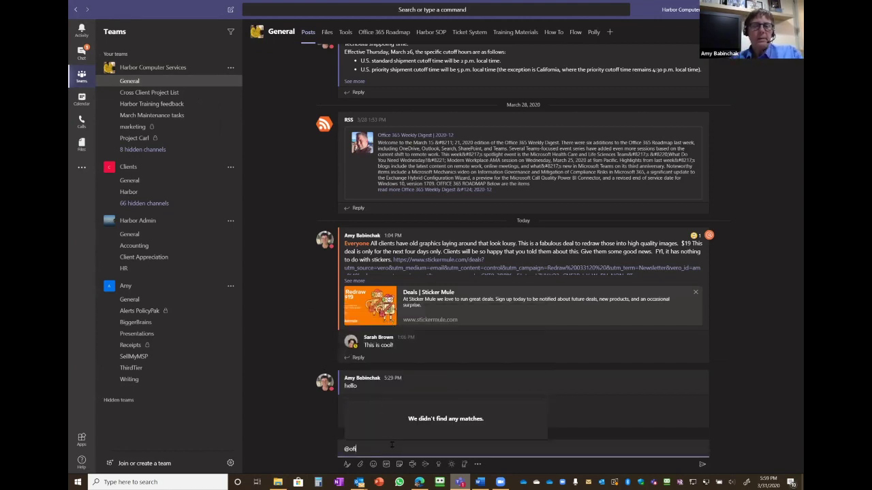
type("fi")
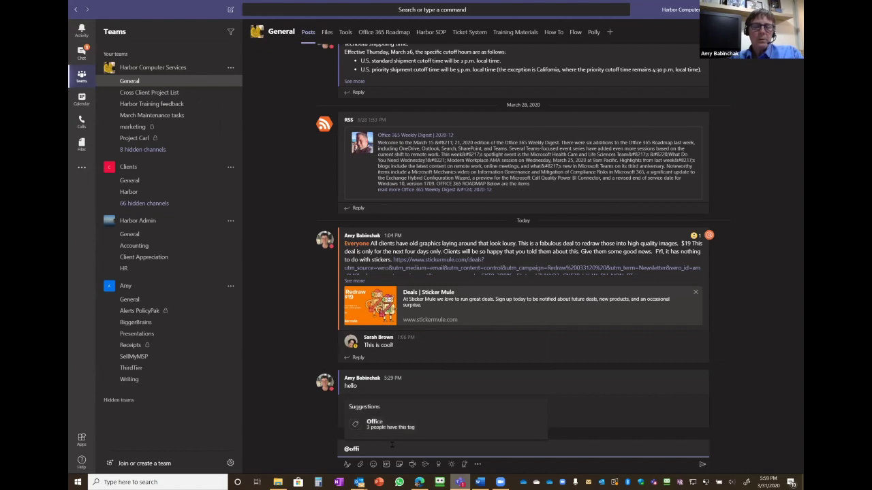
left_click(436, 428)
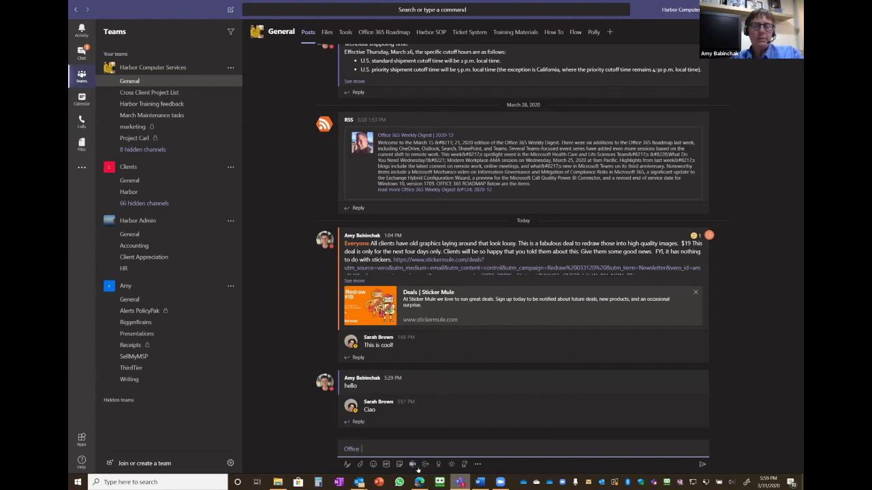
type("mentioned")
key("Return")
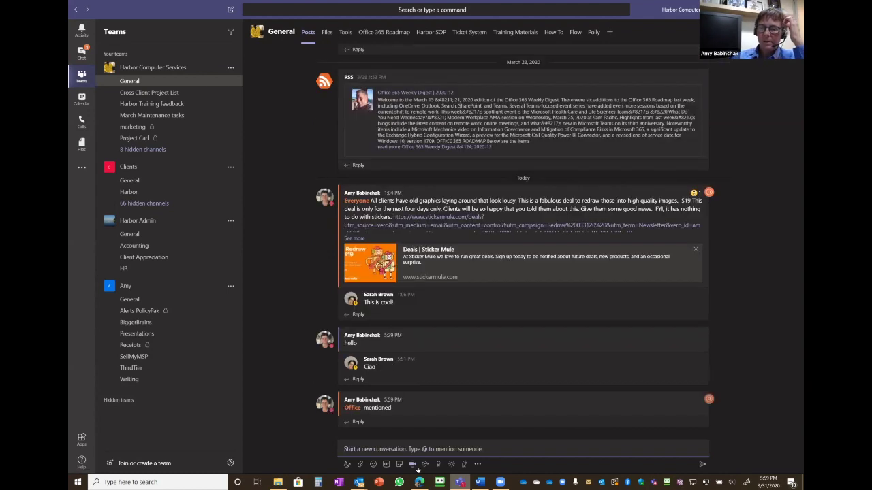